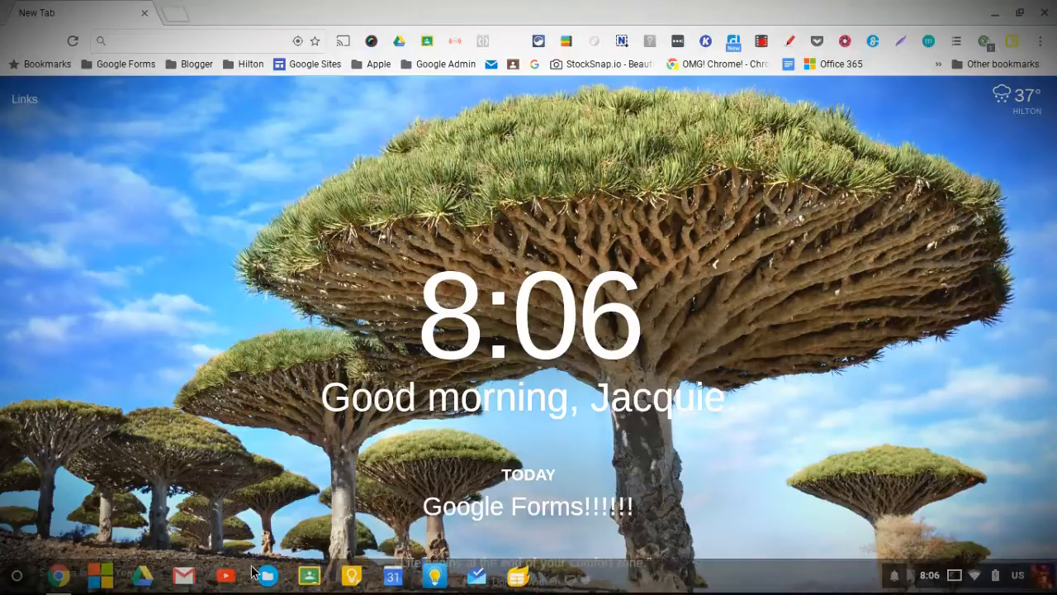
- Look through the full list of installed apps for Google Forms
{"action": "left_click", "coordinate": [23, 588]}
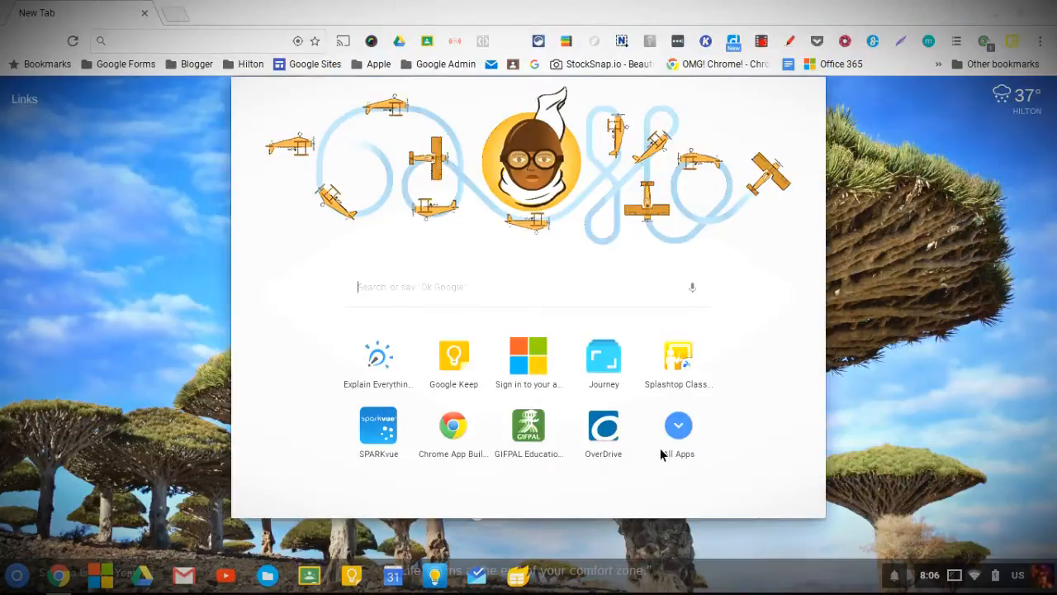
{"action": "left_click", "coordinate": [677, 450]}
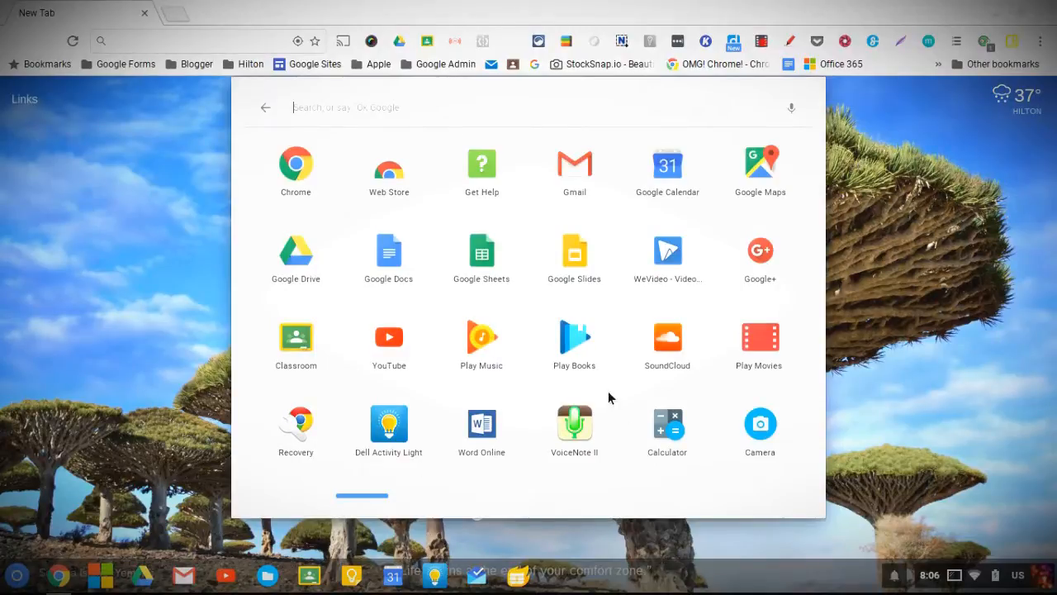
{"action": "left_click", "coordinate": [469, 495]}
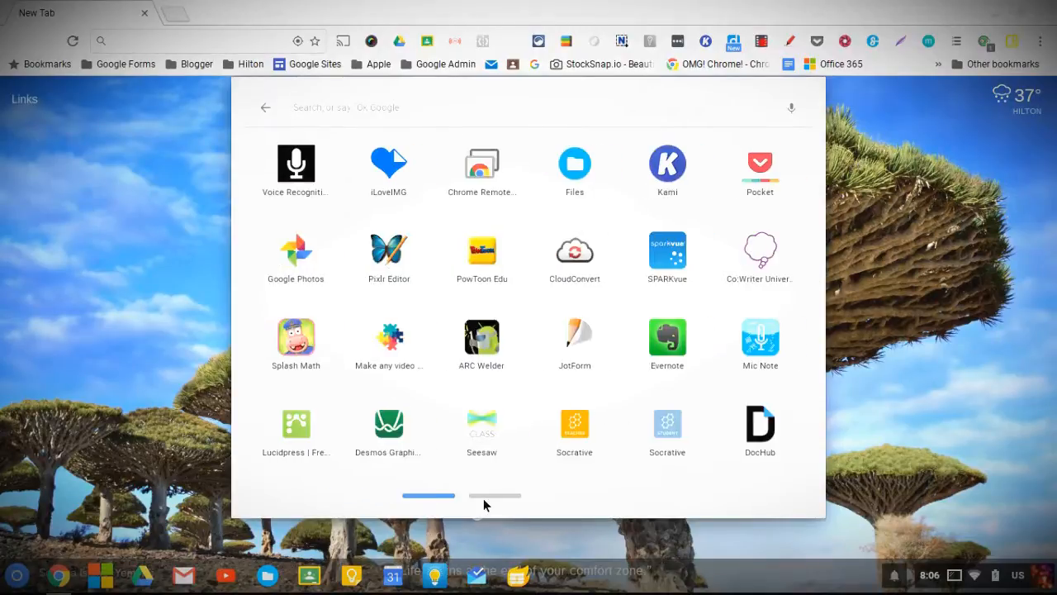
{"action": "left_click", "coordinate": [488, 497]}
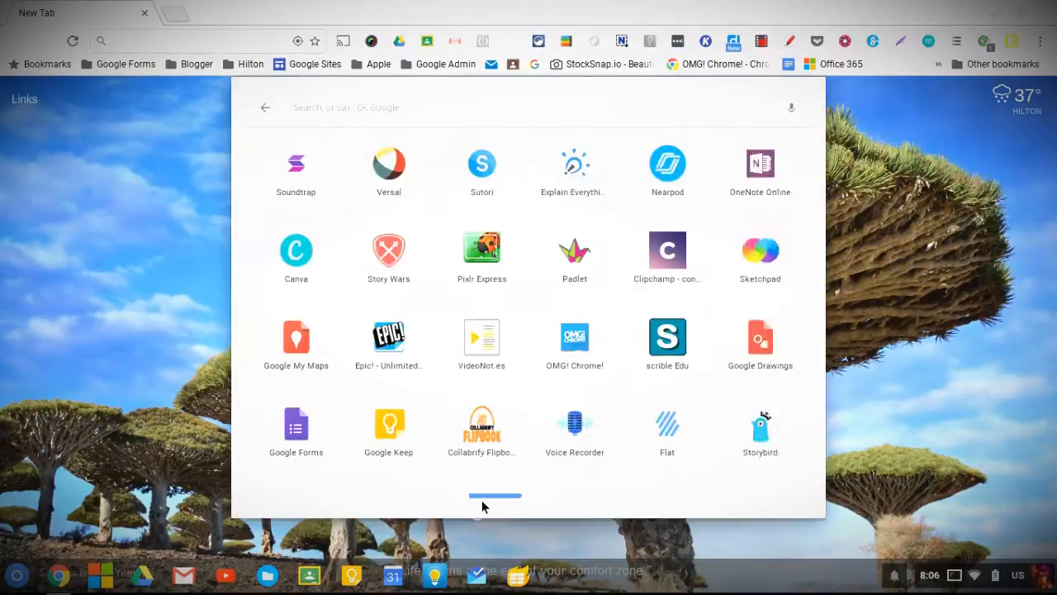
{"action": "left_click", "coordinate": [310, 421]}
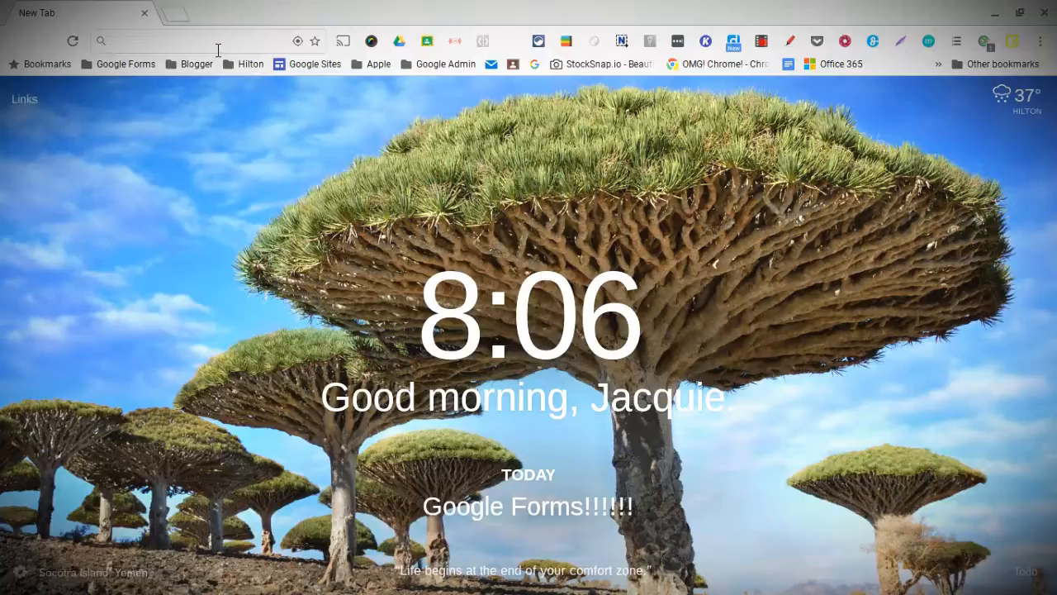
- Open the Google Forms home page at forms.google.com
{"action": "type", "text": "forms.google.com"}
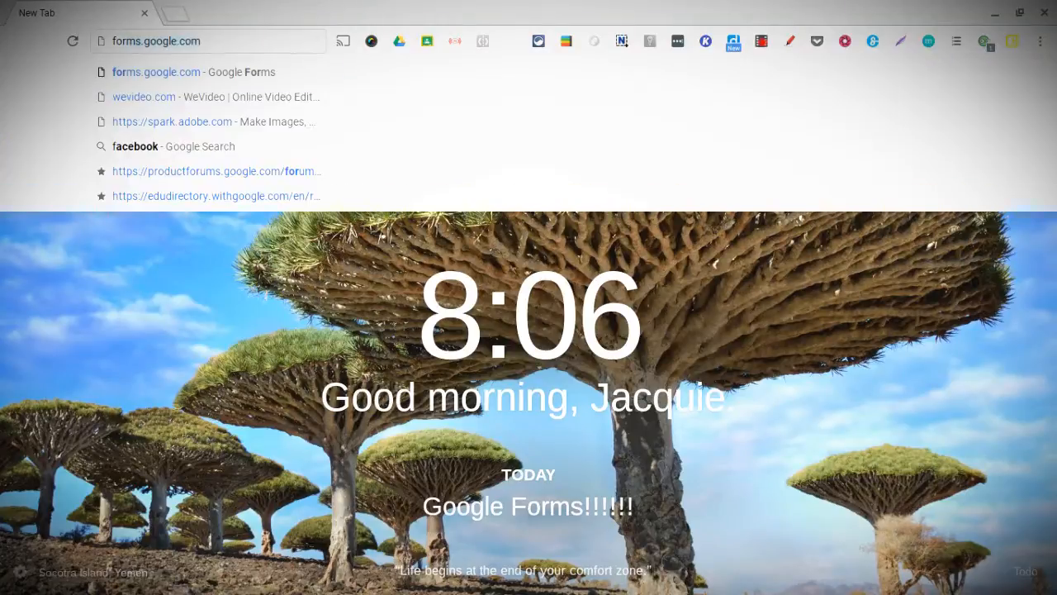
{"action": "key", "text": "Return"}
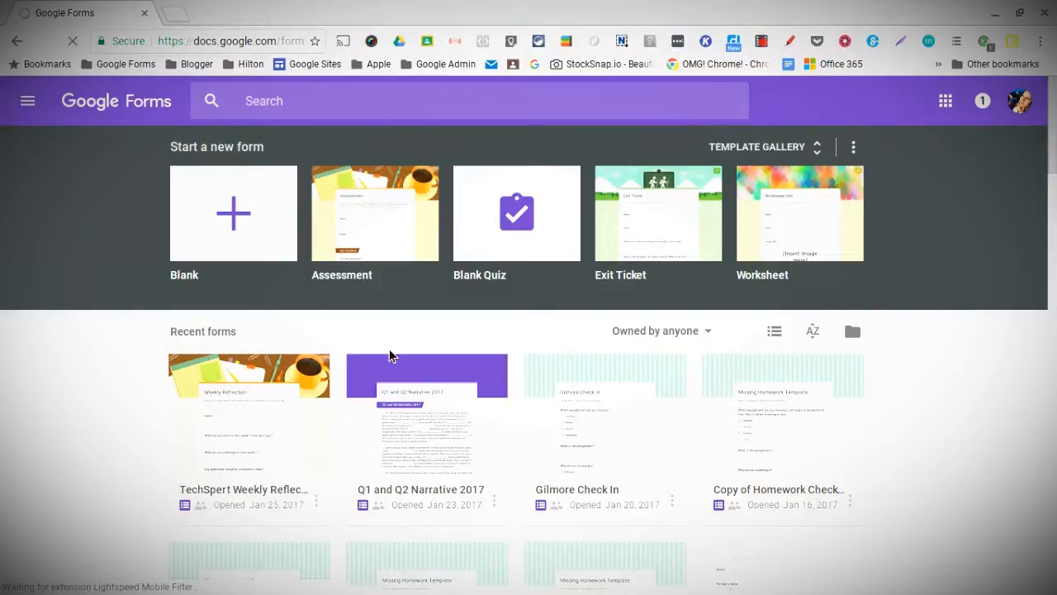
- Look over the recent forms and the new-form options on the Google Forms home page
{"action": "scroll", "coordinate": [781, 385], "scroll_direction": "down", "scroll_amount": 3}
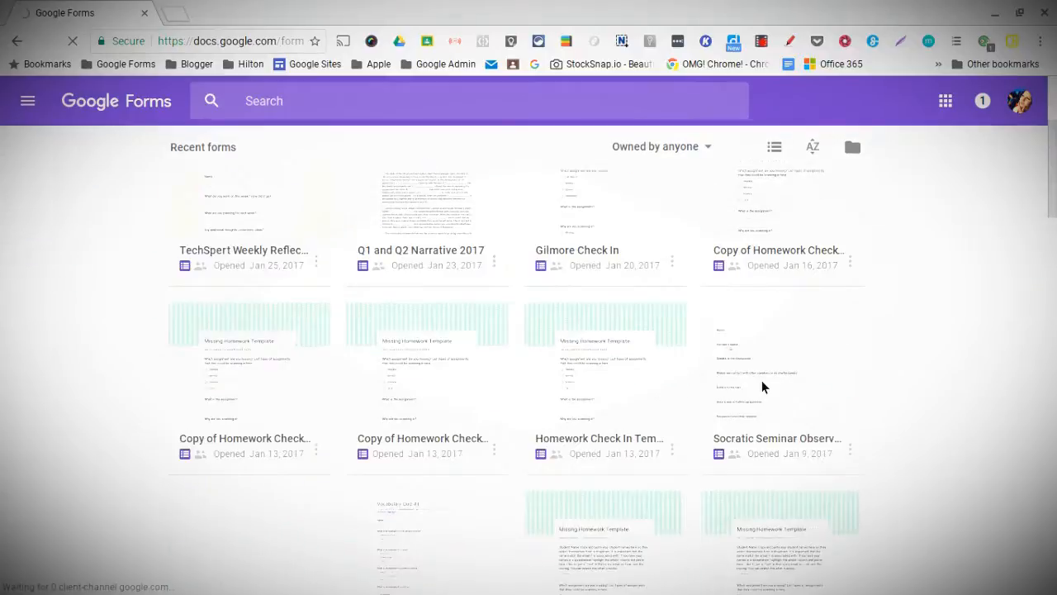
{"action": "scroll", "coordinate": [761, 380], "scroll_direction": "up", "scroll_amount": 3}
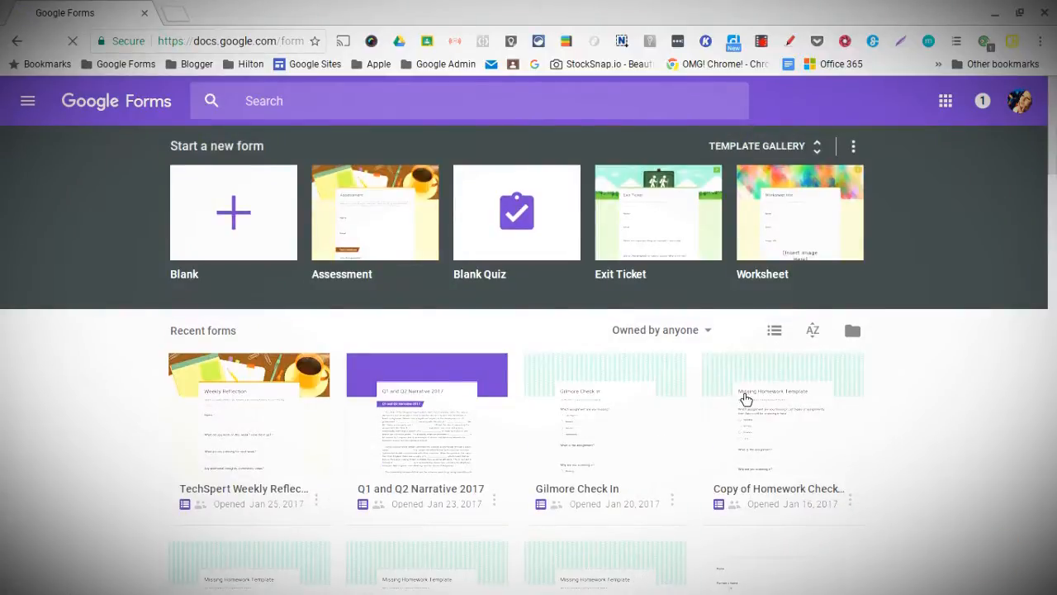
{"action": "scroll", "coordinate": [741, 401], "scroll_direction": "down", "scroll_amount": 4}
{"action": "scroll", "coordinate": [740, 392], "scroll_direction": "down", "scroll_amount": 3}
{"action": "scroll", "coordinate": [747, 388], "scroll_direction": "up", "scroll_amount": 7}
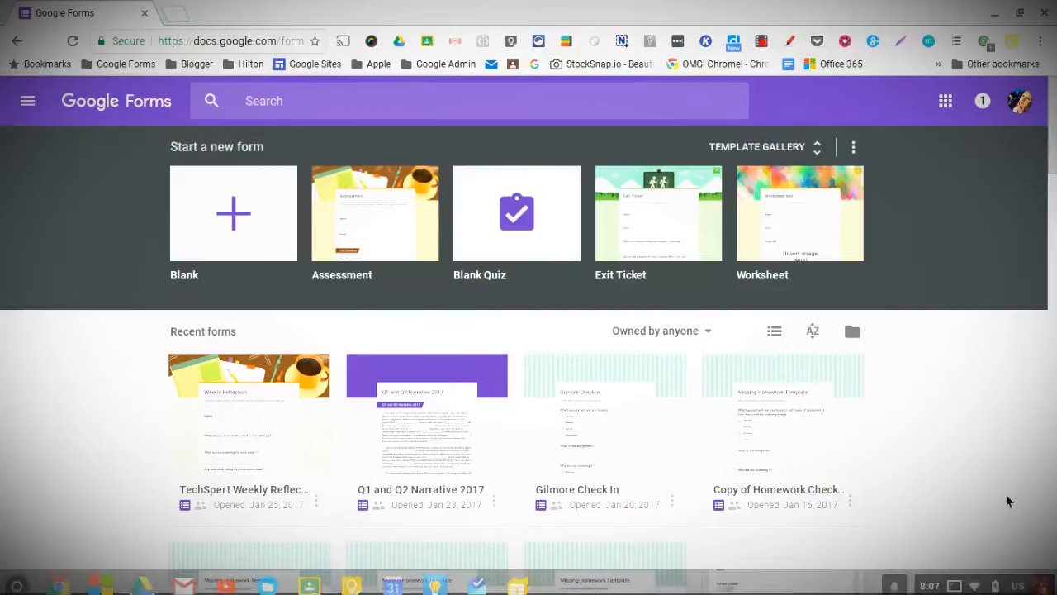
{"action": "scroll", "coordinate": [922, 447], "scroll_direction": "down", "scroll_amount": 1}
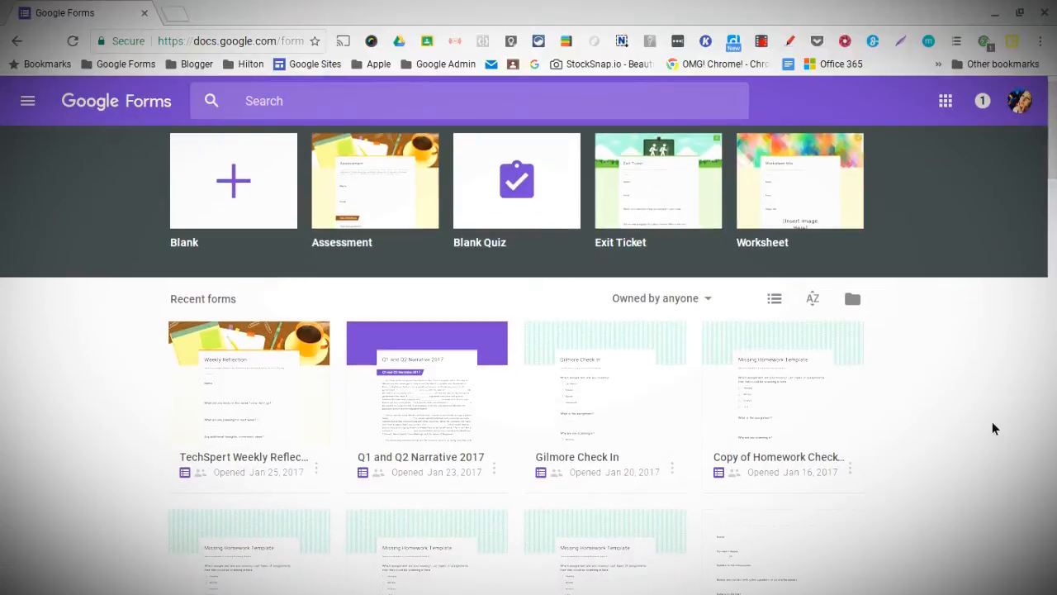
{"action": "scroll", "coordinate": [985, 413], "scroll_direction": "up", "scroll_amount": 1}
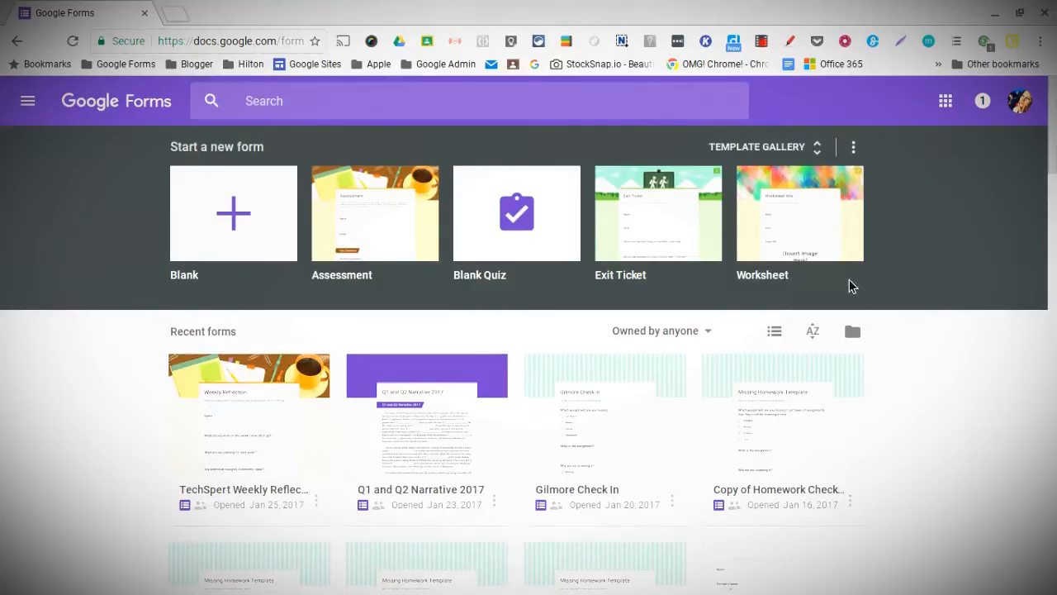
- Open the template gallery and review the general Education, Personal and Work templates
{"action": "left_click", "coordinate": [780, 153]}
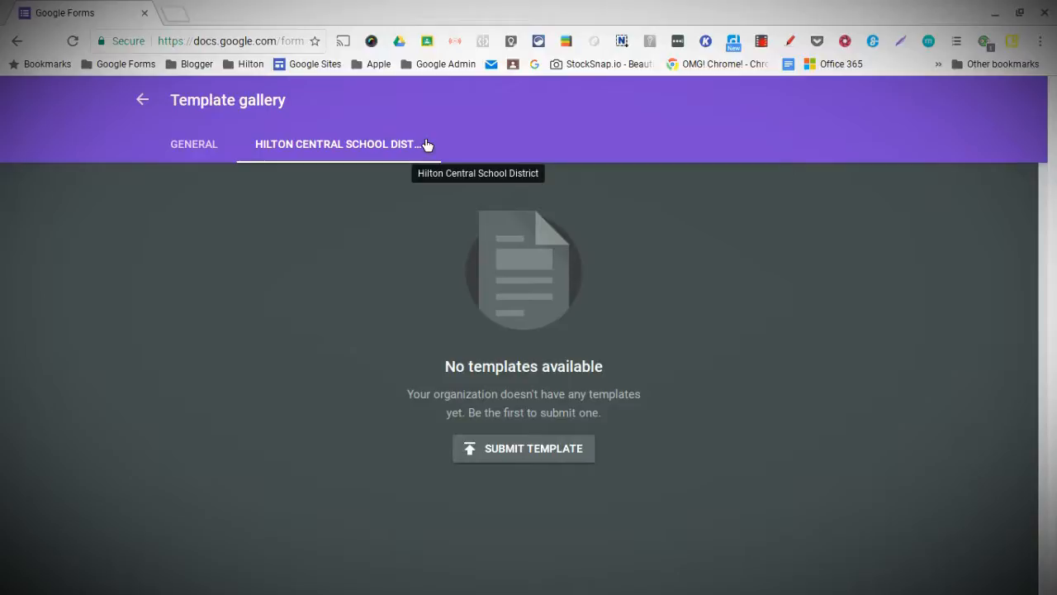
{"action": "left_click", "coordinate": [210, 155]}
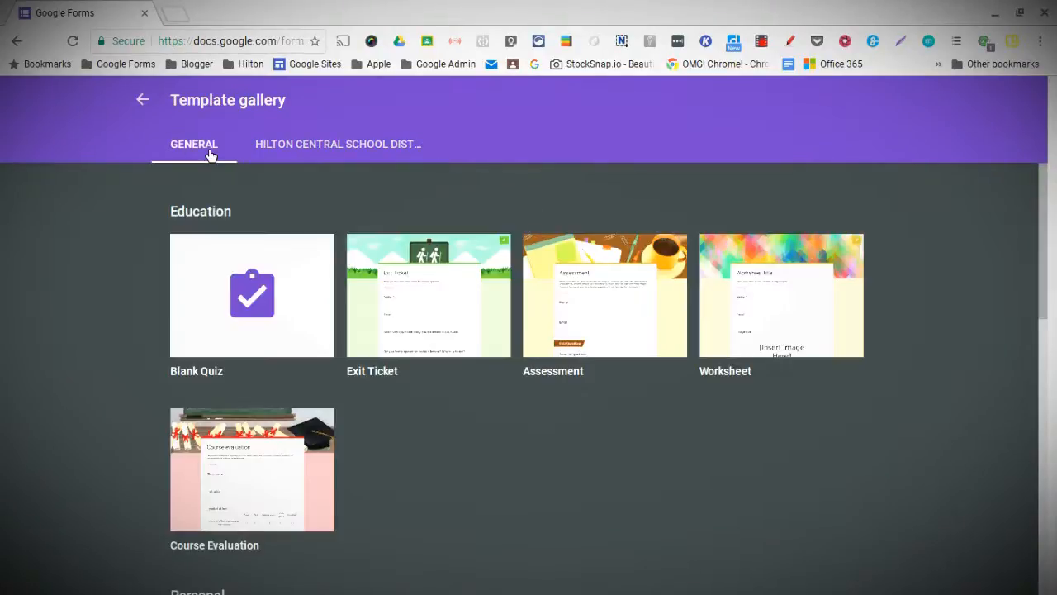
{"action": "scroll", "coordinate": [553, 370], "scroll_direction": "down", "scroll_amount": 1}
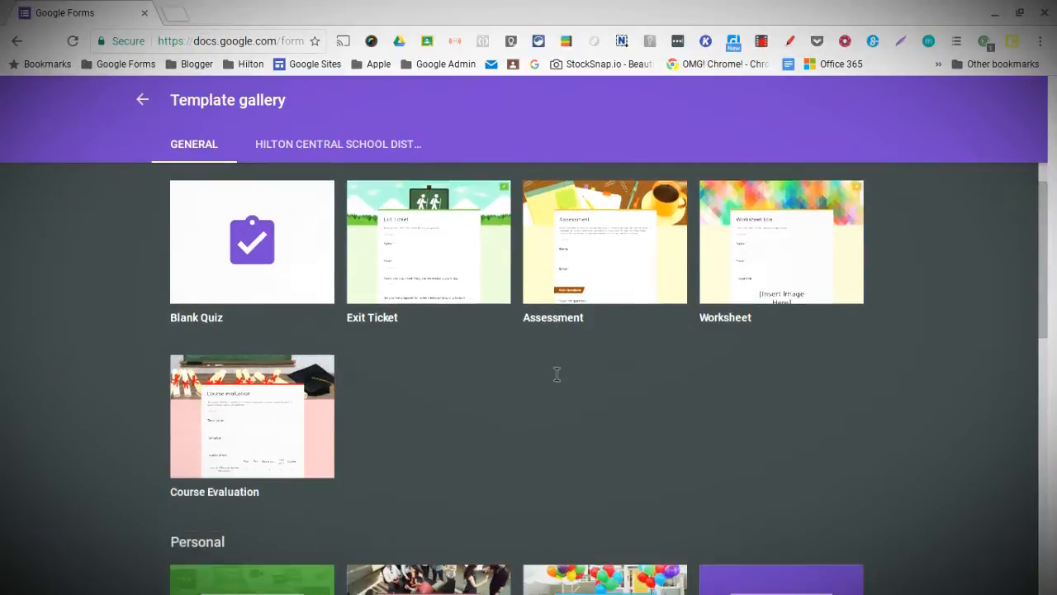
{"action": "scroll", "coordinate": [550, 370], "scroll_direction": "up", "scroll_amount": 1}
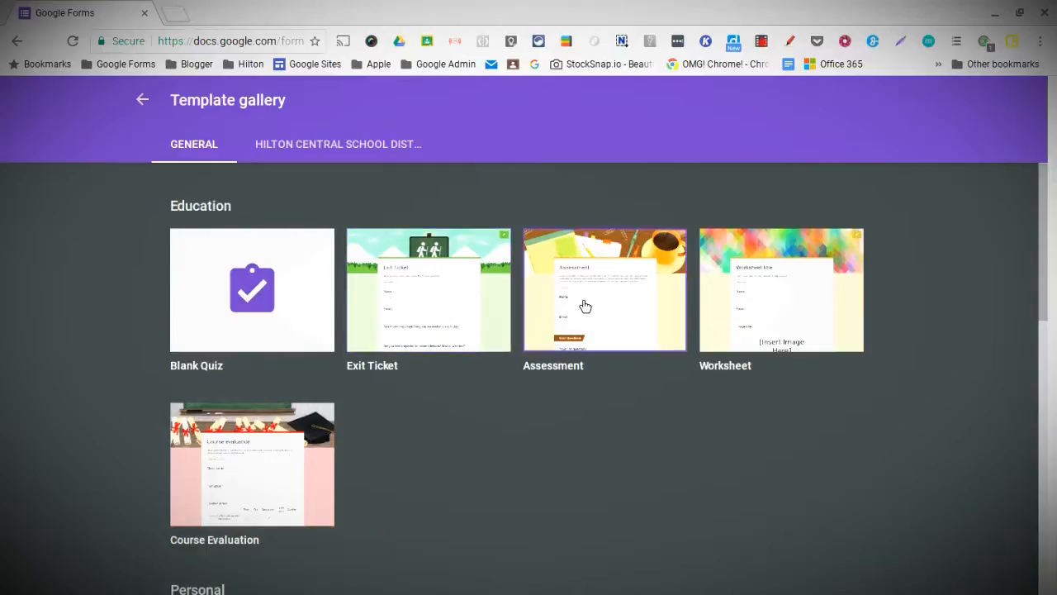
{"action": "scroll", "coordinate": [344, 473], "scroll_direction": "down", "scroll_amount": 1}
{"action": "scroll", "coordinate": [343, 471], "scroll_direction": "down", "scroll_amount": 2}
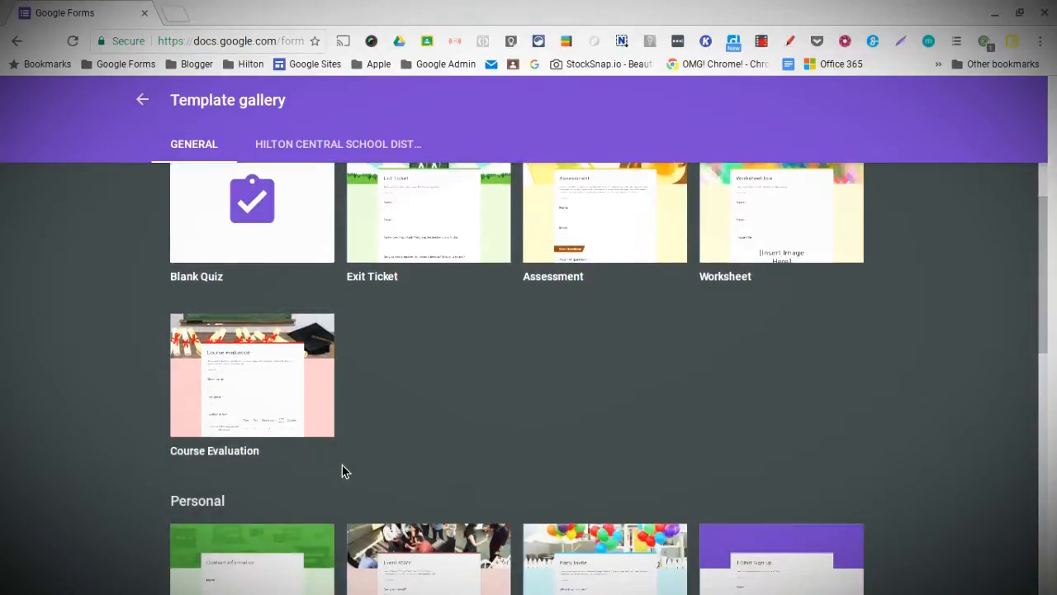
{"action": "scroll", "coordinate": [343, 463], "scroll_direction": "down", "scroll_amount": 3}
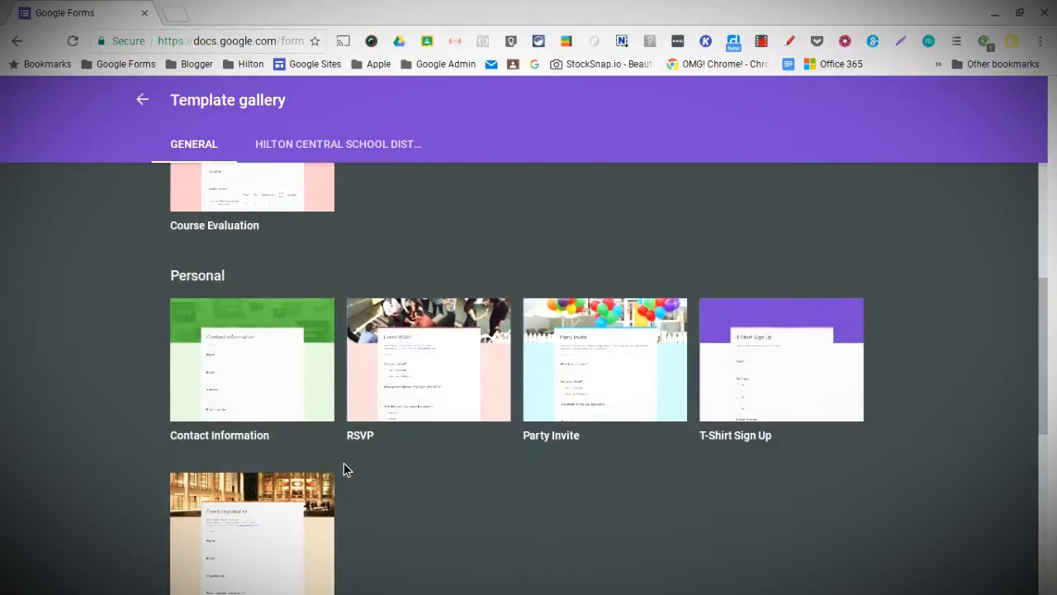
{"action": "scroll", "coordinate": [396, 421], "scroll_direction": "up", "scroll_amount": 1}
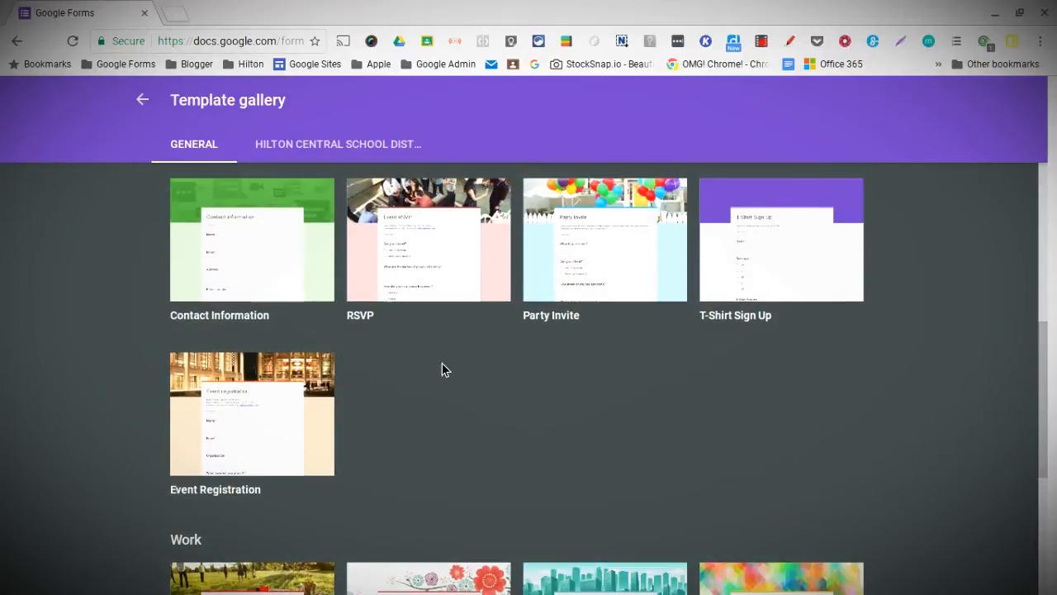
{"action": "scroll", "coordinate": [535, 382], "scroll_direction": "down", "scroll_amount": 1}
{"action": "scroll", "coordinate": [558, 377], "scroll_direction": "down", "scroll_amount": 3}
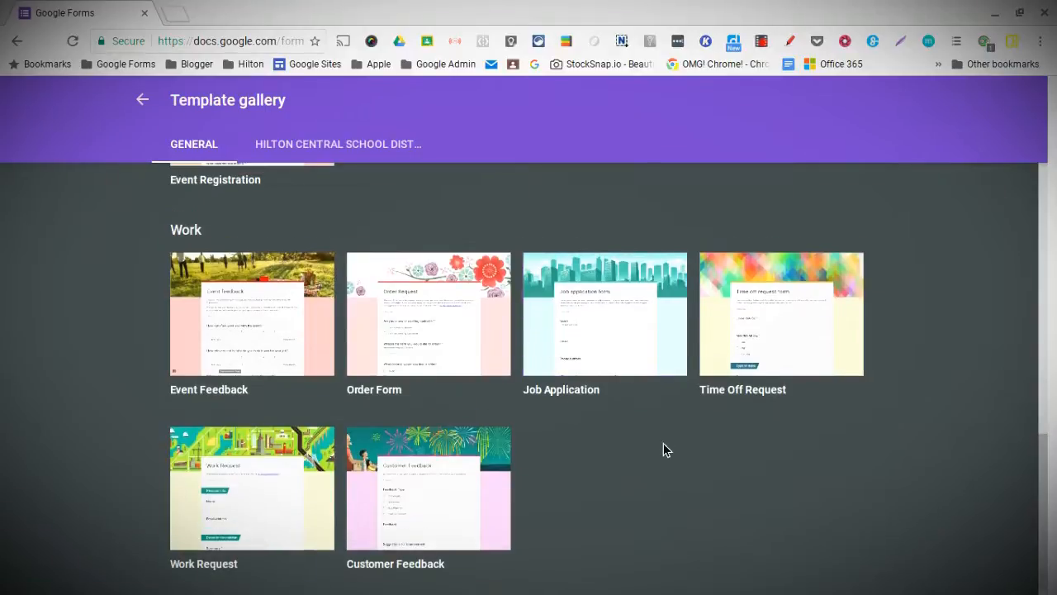
{"action": "scroll", "coordinate": [663, 450], "scroll_direction": "up", "scroll_amount": 10}
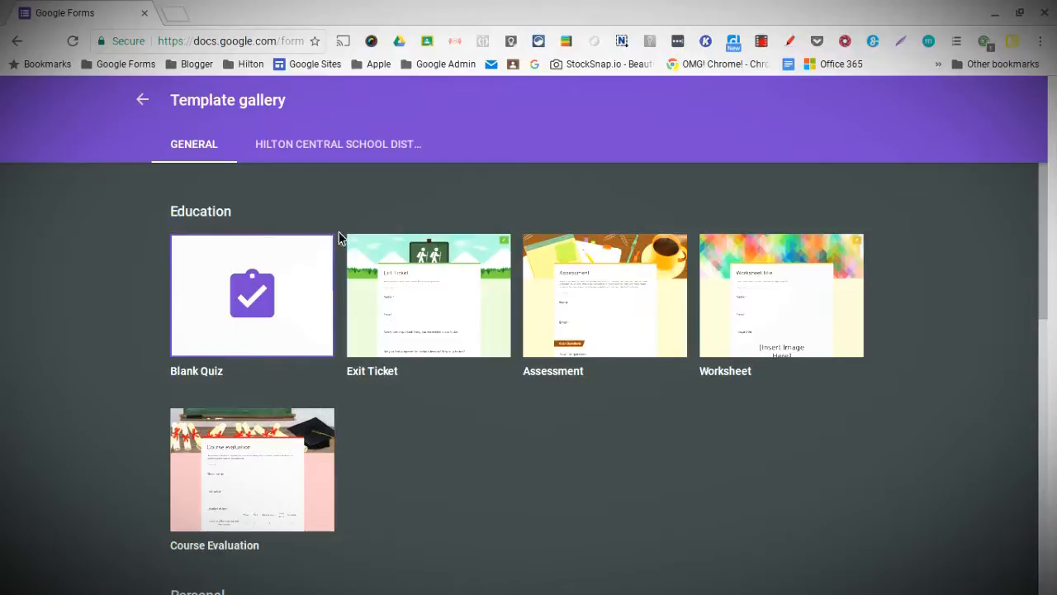
- Create a form from the Exit Ticket template and title it with the teacher's surname followed by "Sample Exit Ticket"
{"action": "left_click", "coordinate": [404, 305]}
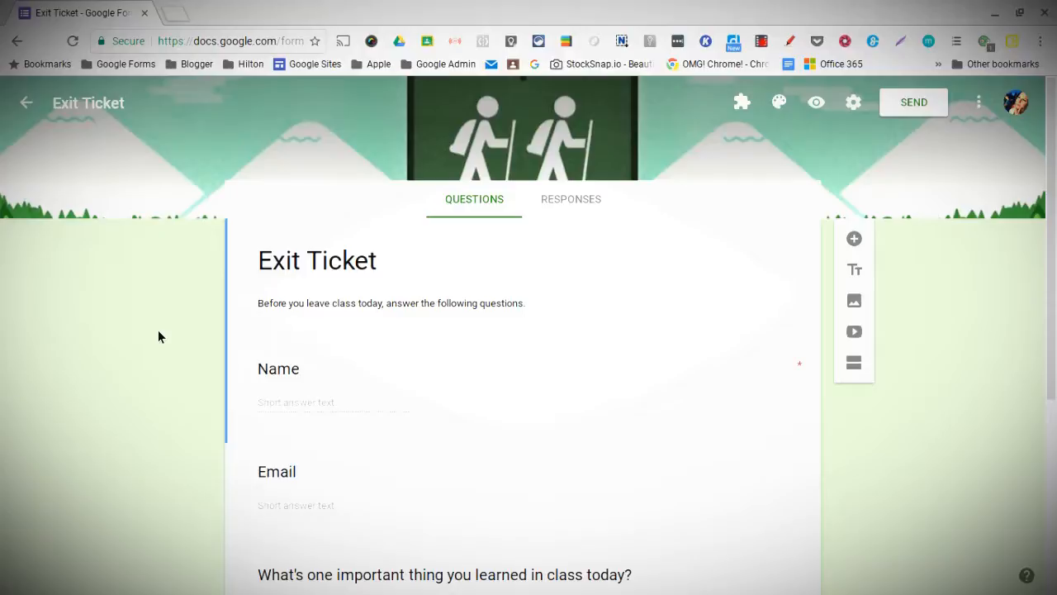
{"action": "left_click", "coordinate": [300, 266]}
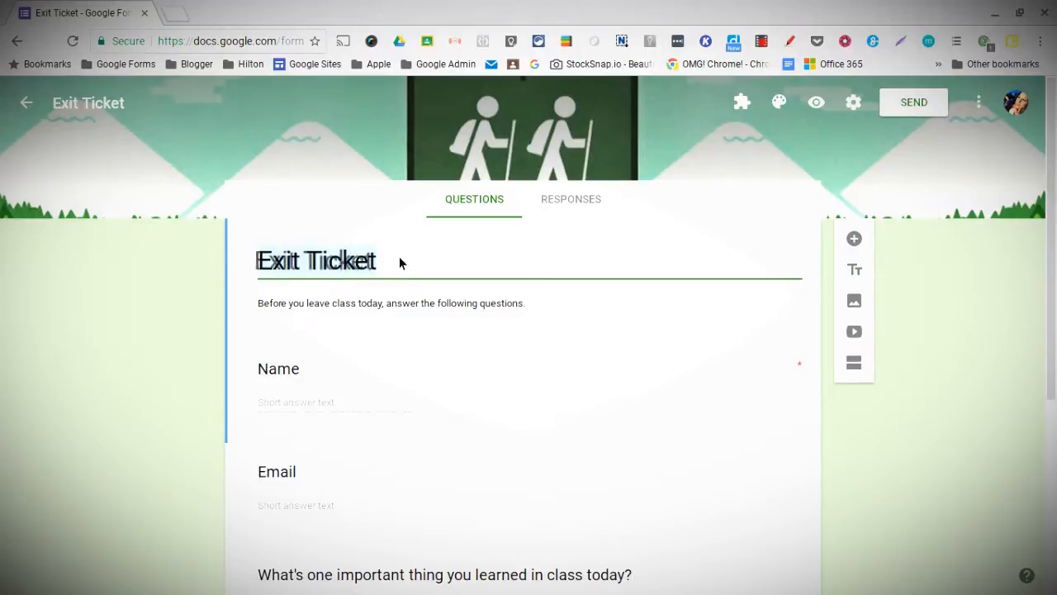
{"action": "left_click", "coordinate": [151, 91]}
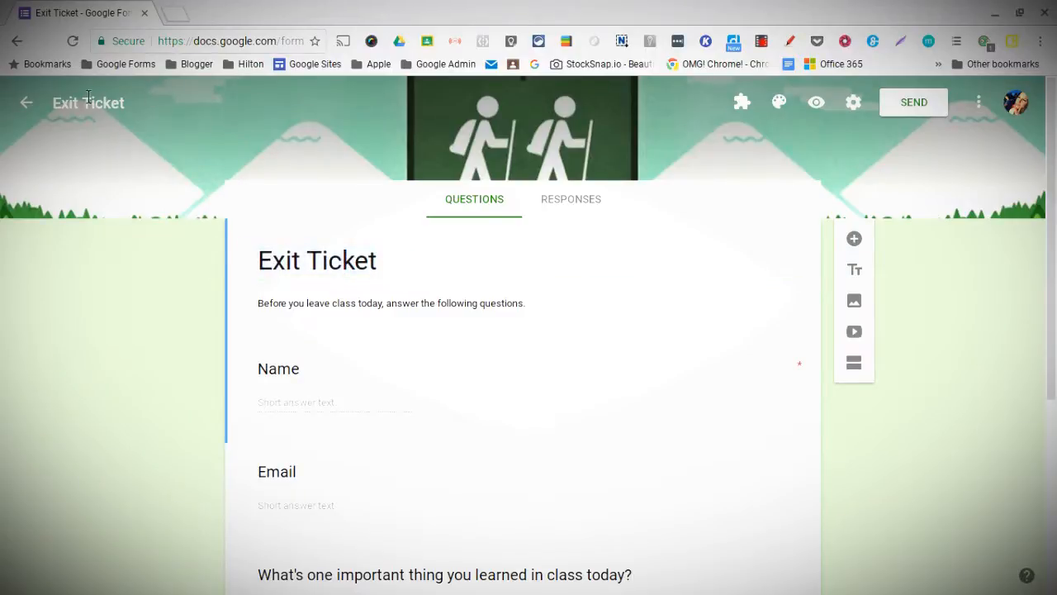
{"action": "left_click_drag", "start_coordinate": [57, 141], "coordinate": [132, 53]}
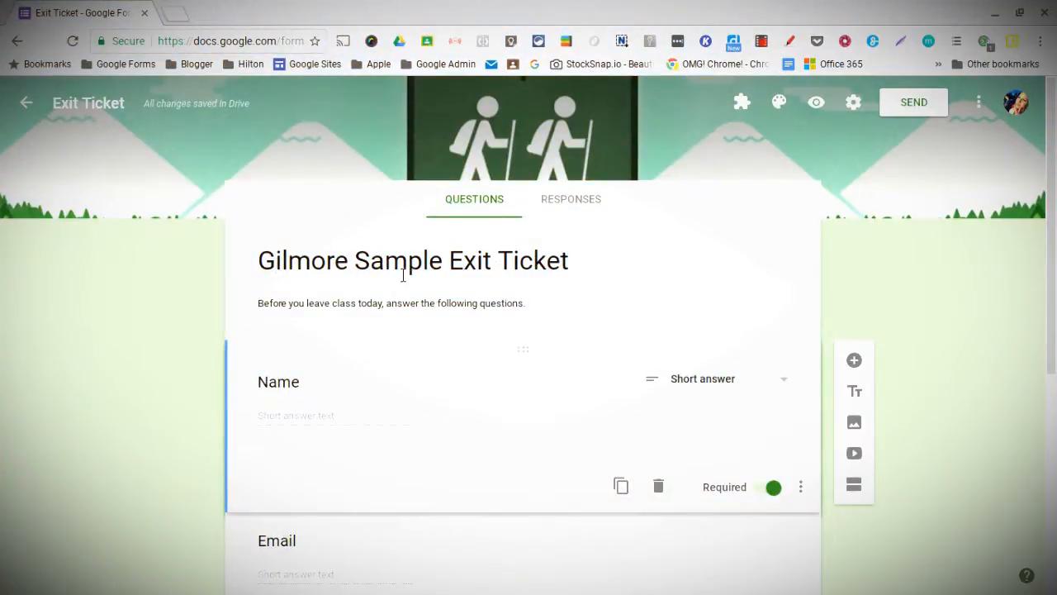
{"action": "left_click", "coordinate": [403, 275]}
{"action": "left_click_drag", "start_coordinate": [597, 274], "coordinate": [270, 270]}
{"action": "left_click", "coordinate": [103, 107]}
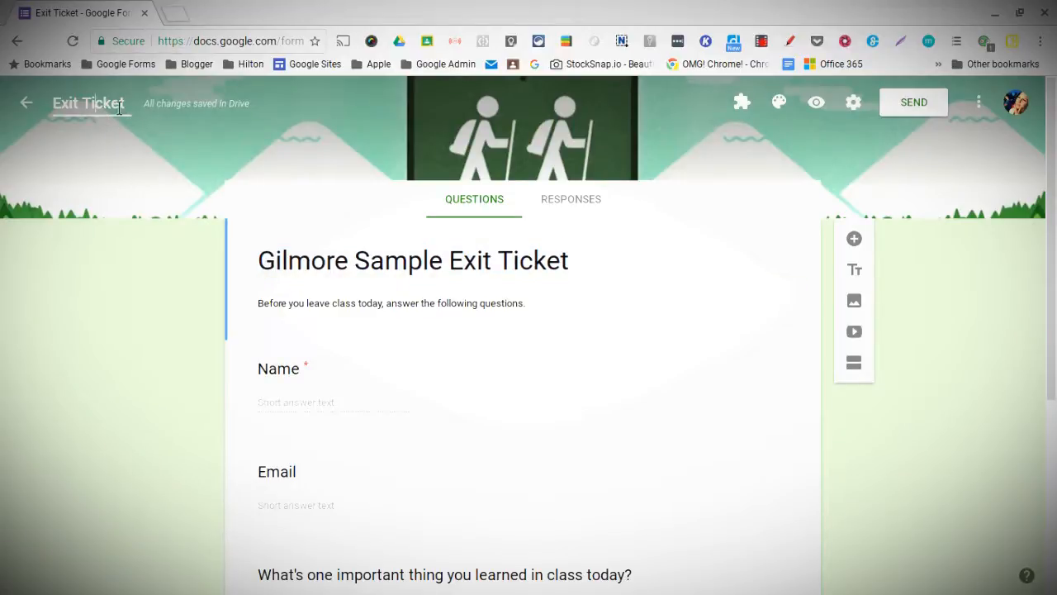
- Create a blank form, title it with the teacher's surname, and apply that title as the file name
{"action": "left_click", "coordinate": [30, 110]}
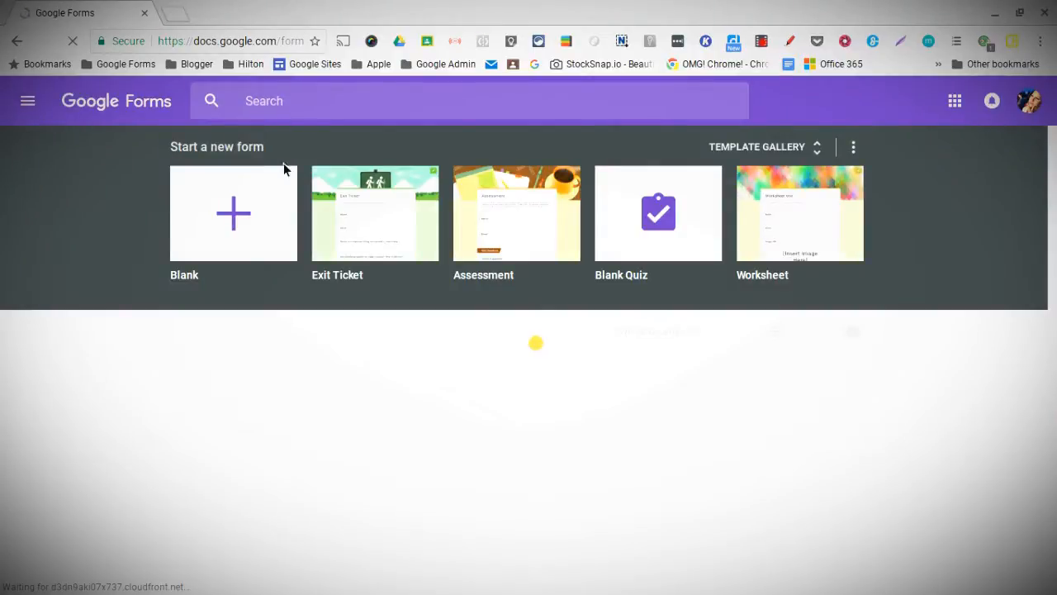
{"action": "left_click", "coordinate": [239, 218]}
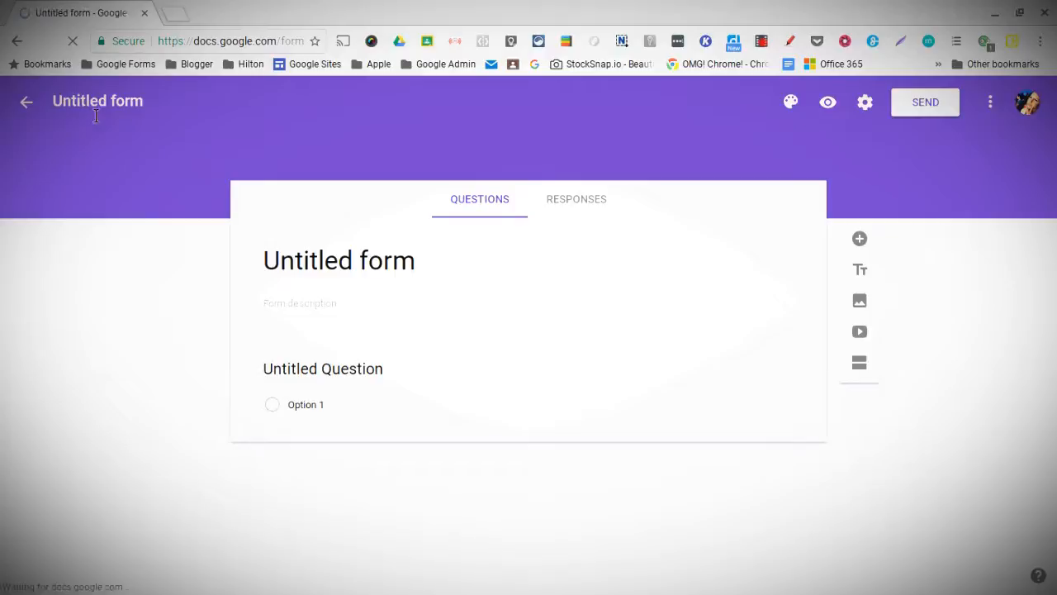
{"action": "left_click", "coordinate": [341, 273]}
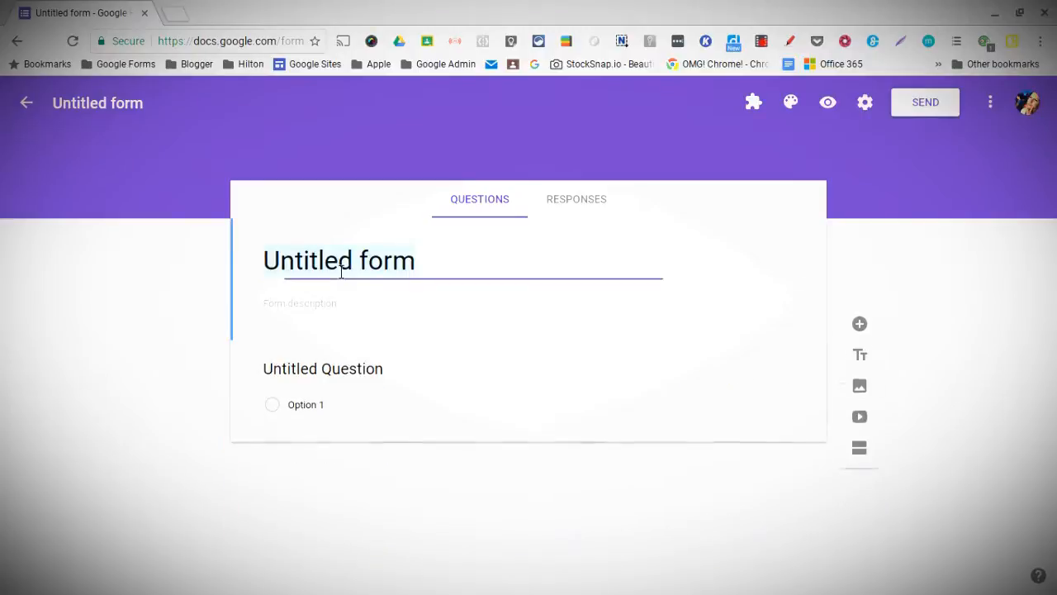
{"action": "type", "text": "Gilmore"}
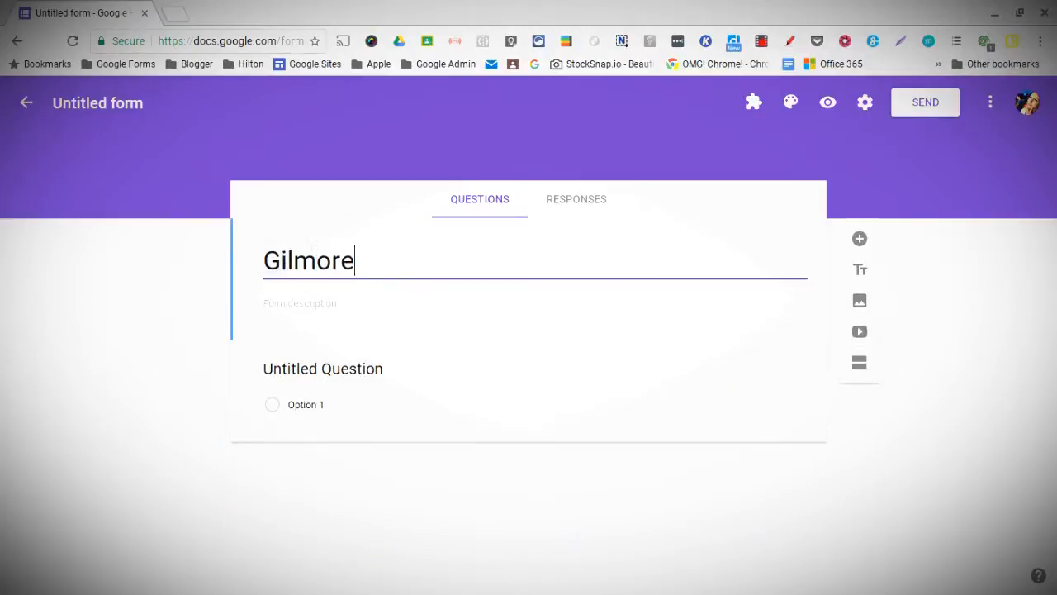
{"action": "left_click", "coordinate": [95, 116]}
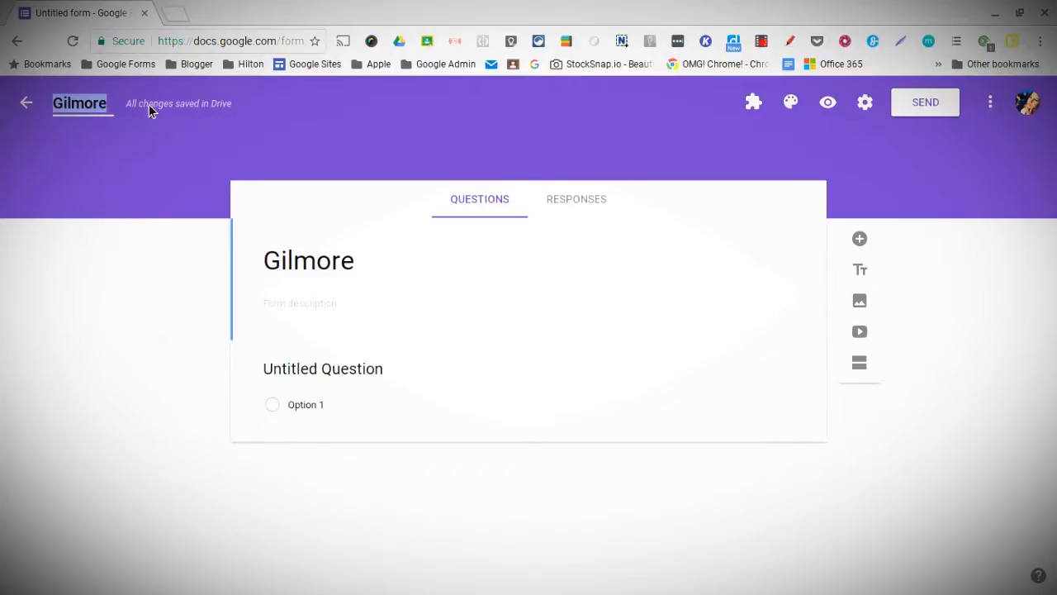
- Return to the forms list, open the Exit Ticket form, and rename its file as "1.1 Exit Ticket"
{"action": "left_click", "coordinate": [27, 105]}
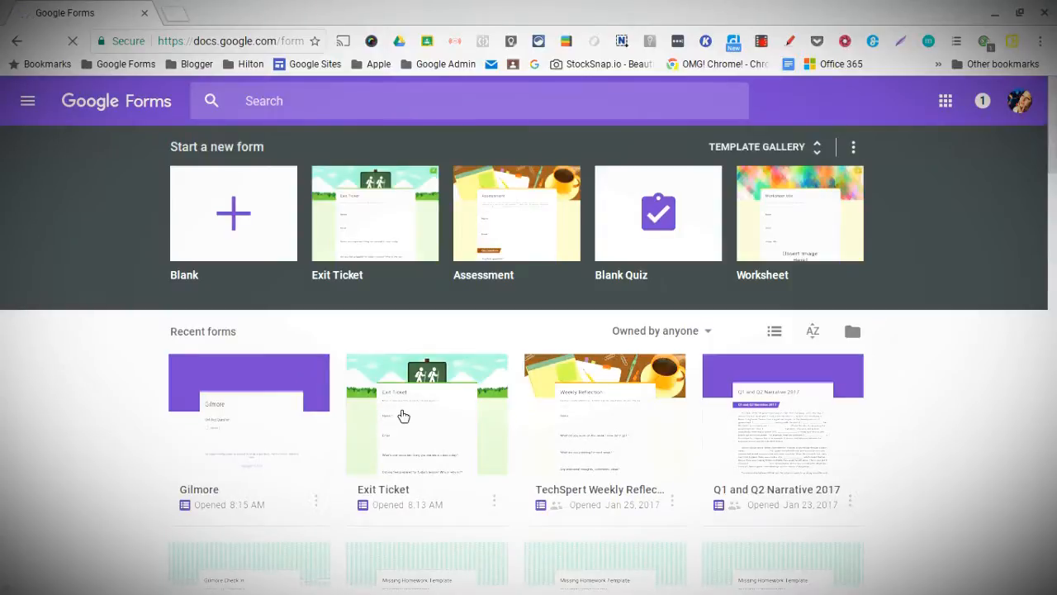
{"action": "left_click", "coordinate": [403, 415]}
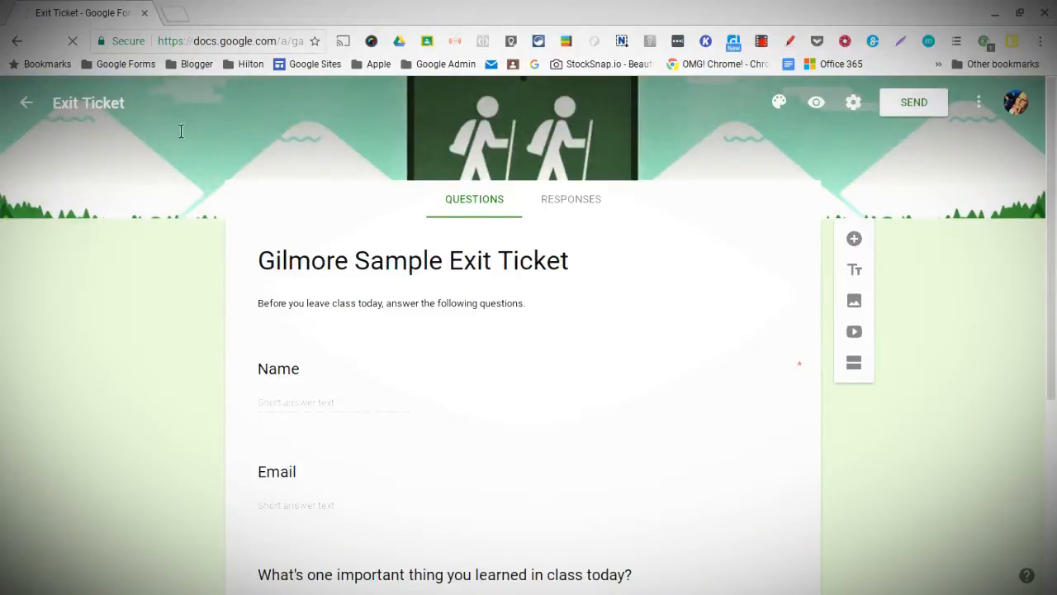
{"action": "left_click", "coordinate": [68, 115]}
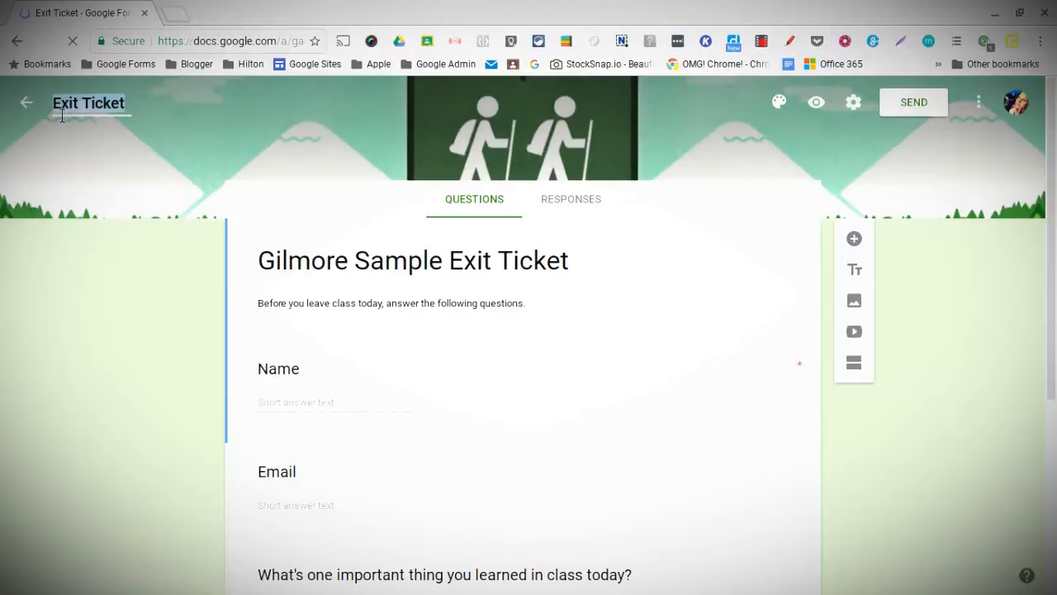
{"action": "left_click", "coordinate": [62, 115]}
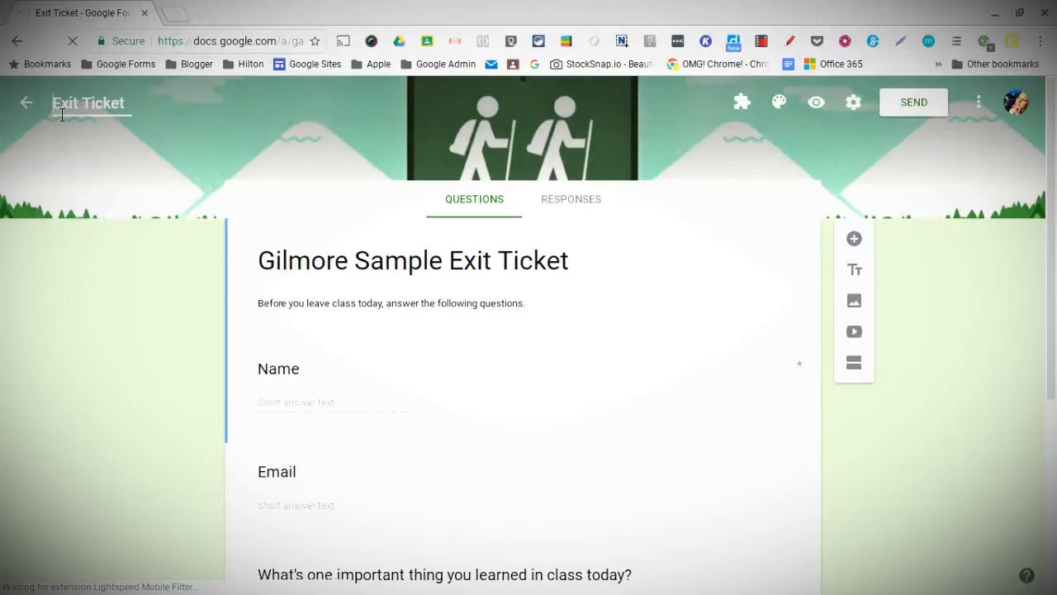
{"action": "type", "text": "11.1"}
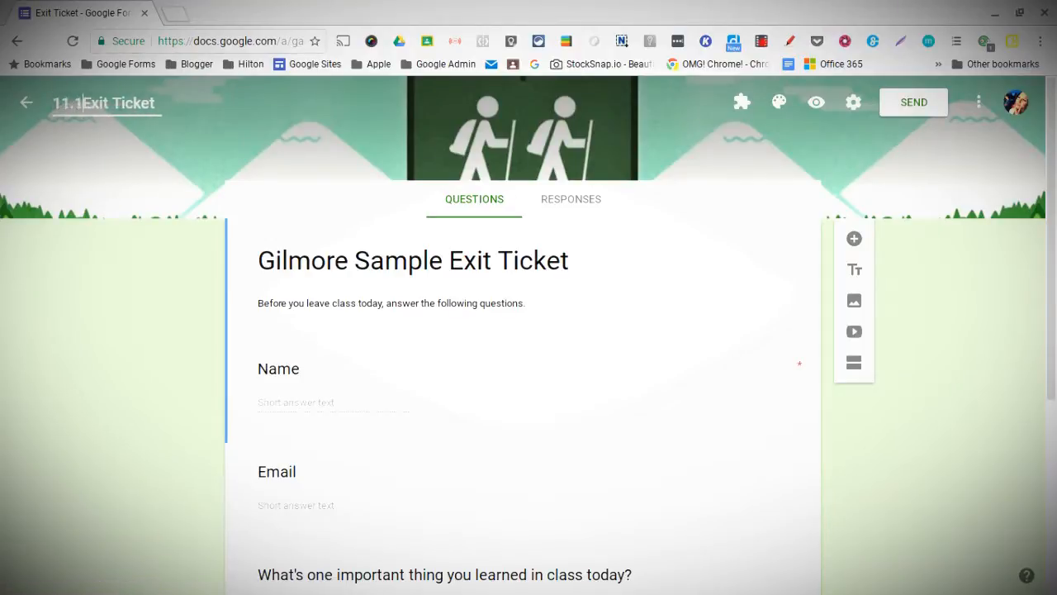
{"action": "key", "text": "BackSpace"}
{"action": "key", "text": "BackSpace"}
{"action": "key", "text": "BackSpace"}
{"action": "type", "text": ".1"}
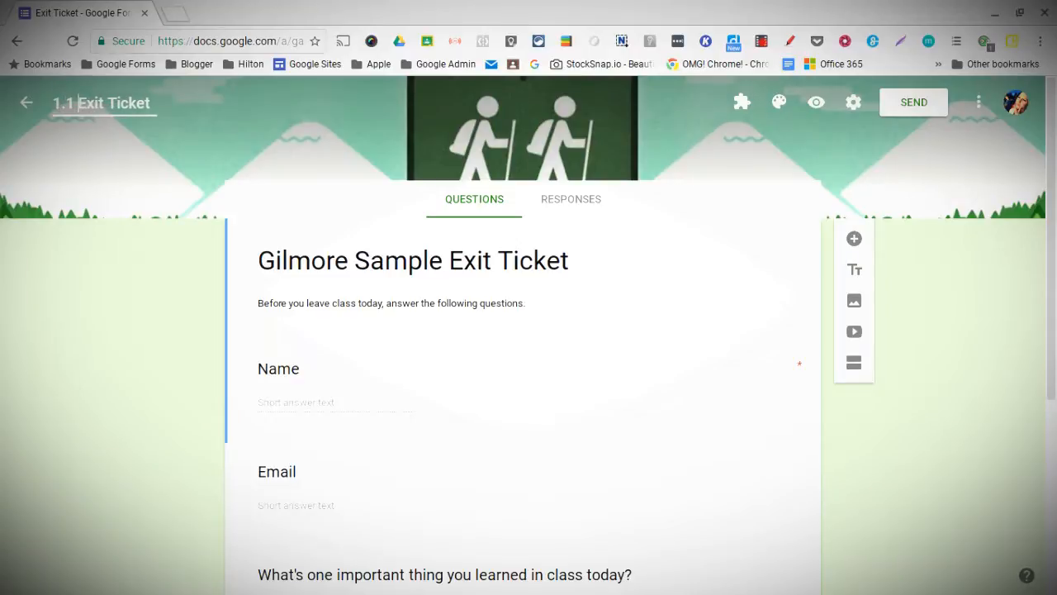
{"action": "left_click", "coordinate": [80, 179]}
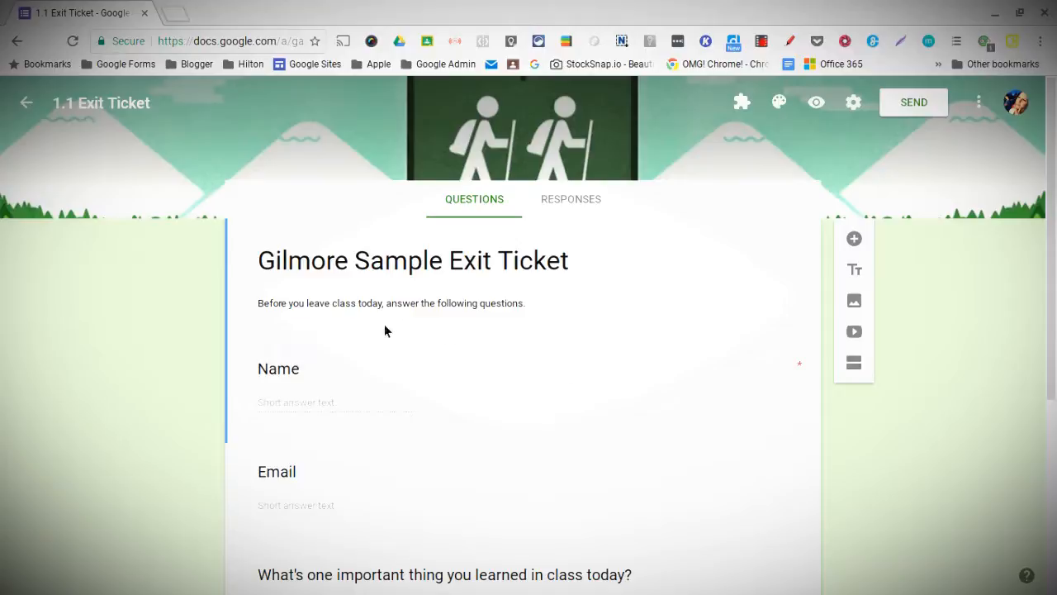
- Review the exit ticket's description and its template questions, from the Name question through the last one
{"action": "left_click", "coordinate": [277, 305]}
{"action": "left_click_drag", "start_coordinate": [264, 302], "coordinate": [610, 337]}
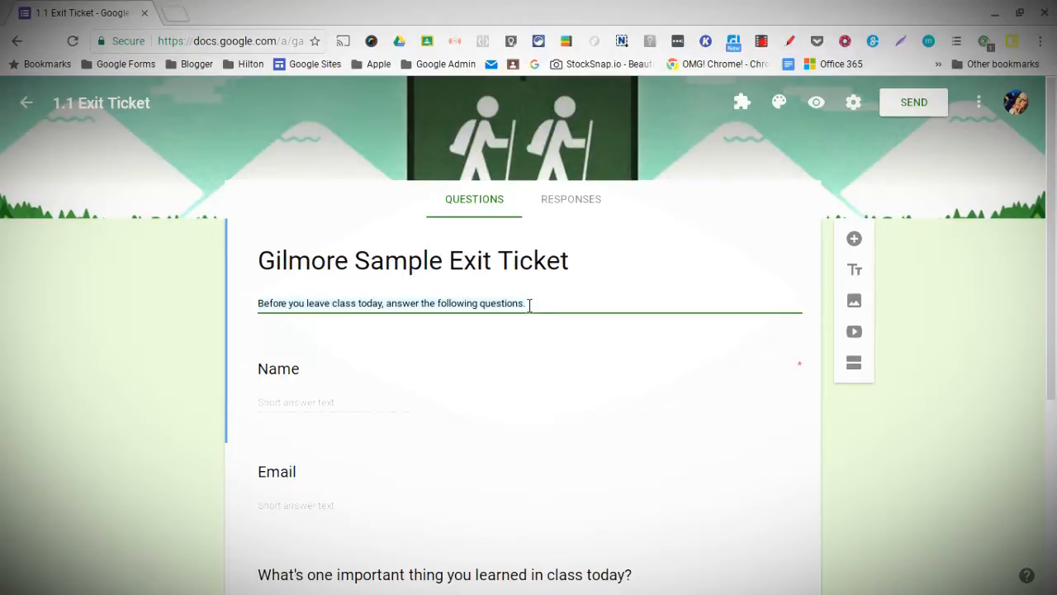
{"action": "left_click", "coordinate": [547, 375]}
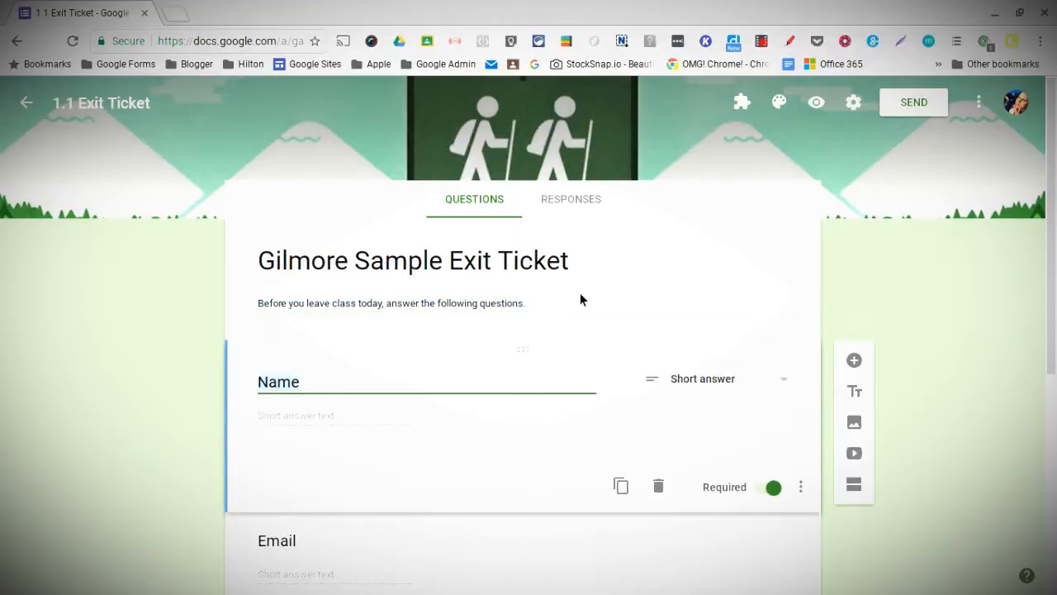
{"action": "scroll", "coordinate": [576, 314], "scroll_direction": "down", "scroll_amount": 2}
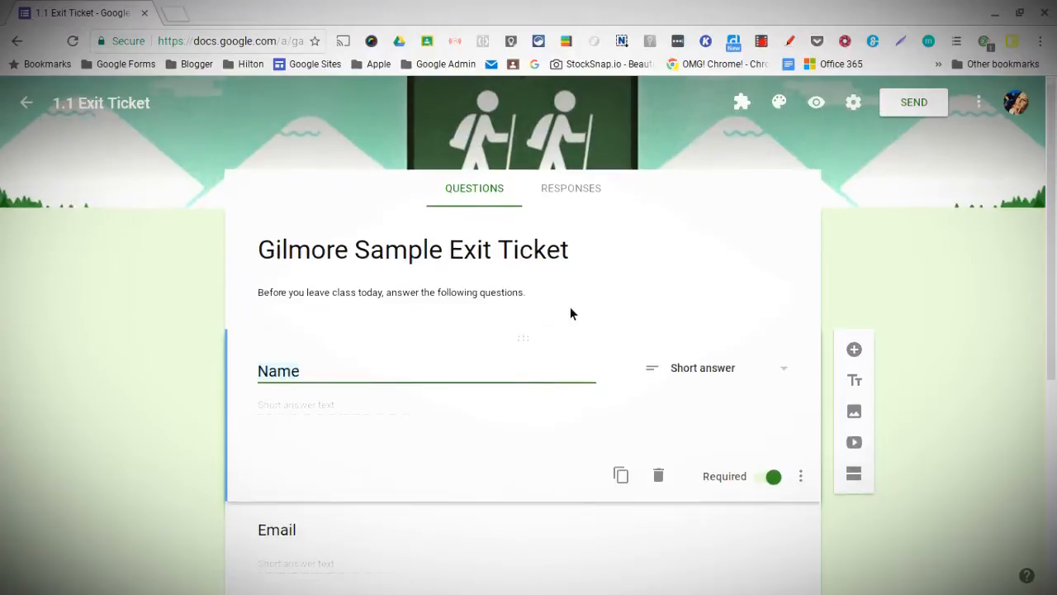
{"action": "scroll", "coordinate": [567, 318], "scroll_direction": "down", "scroll_amount": 2}
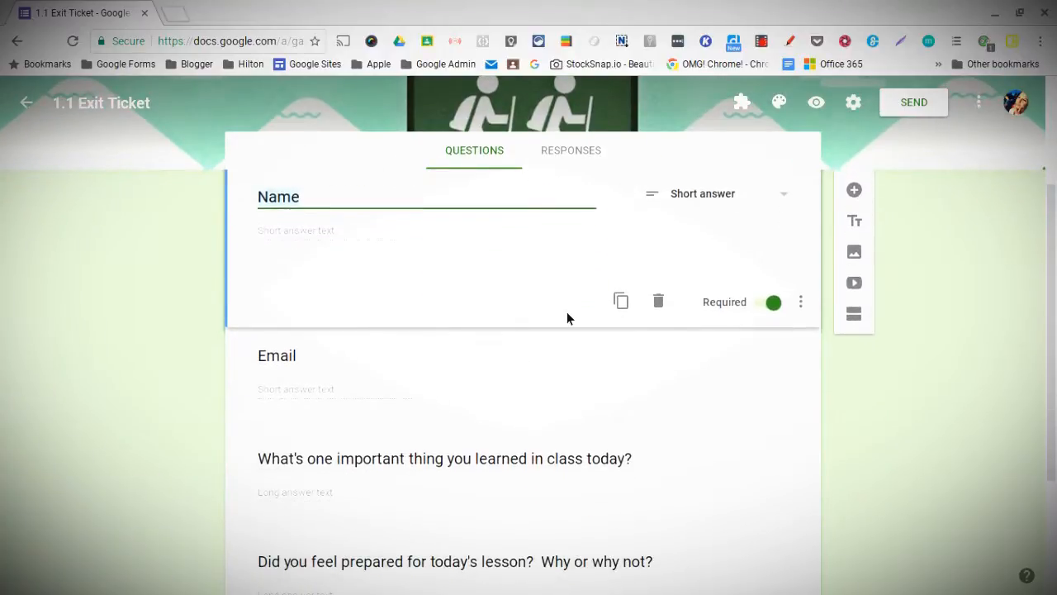
{"action": "scroll", "coordinate": [567, 313], "scroll_direction": "up", "scroll_amount": 4}
{"action": "scroll", "coordinate": [576, 313], "scroll_direction": "down", "scroll_amount": 1}
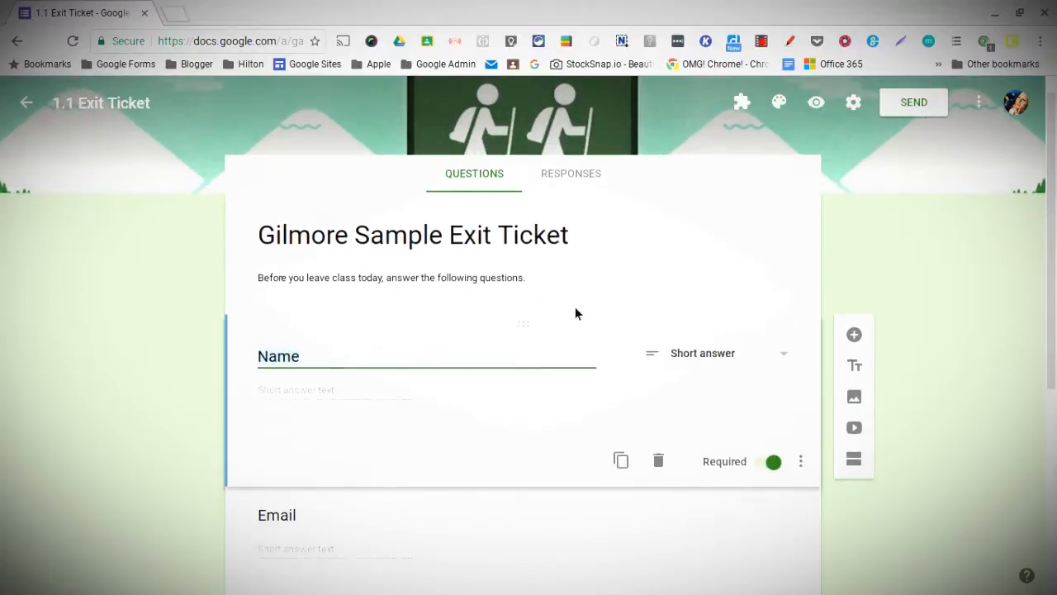
{"action": "scroll", "coordinate": [578, 312], "scroll_direction": "down", "scroll_amount": 1}
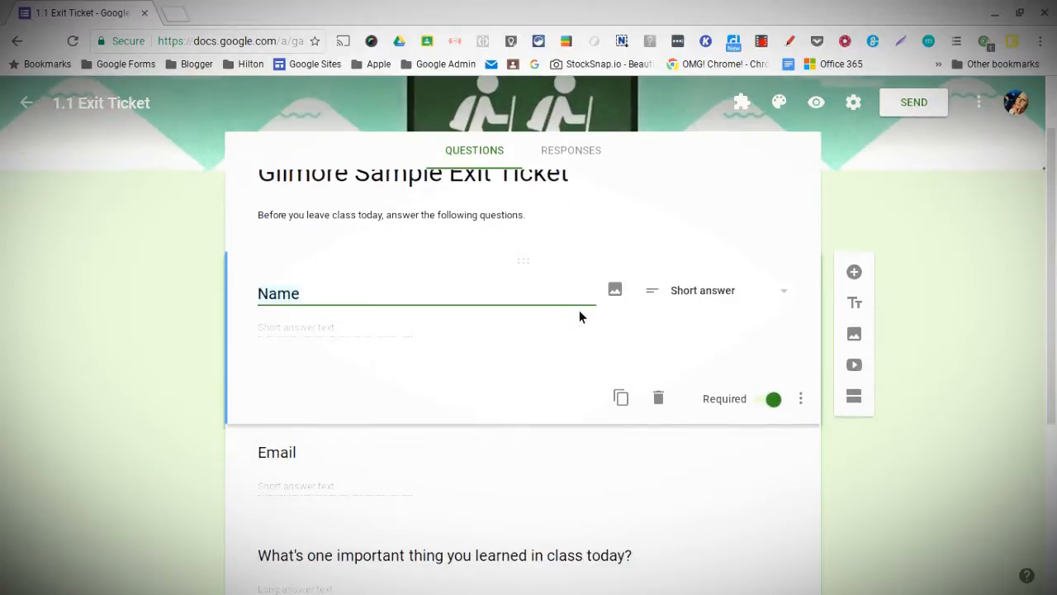
{"action": "scroll", "coordinate": [580, 316], "scroll_direction": "down", "scroll_amount": 2}
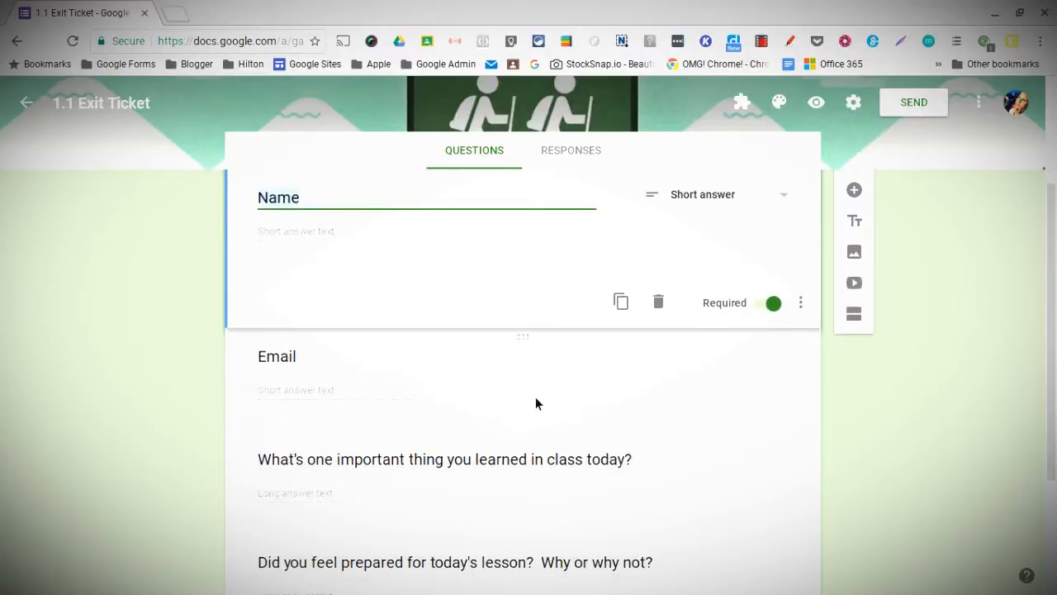
{"action": "scroll", "coordinate": [537, 408], "scroll_direction": "down", "scroll_amount": 2}
{"action": "scroll", "coordinate": [538, 426], "scroll_direction": "down", "scroll_amount": 3}
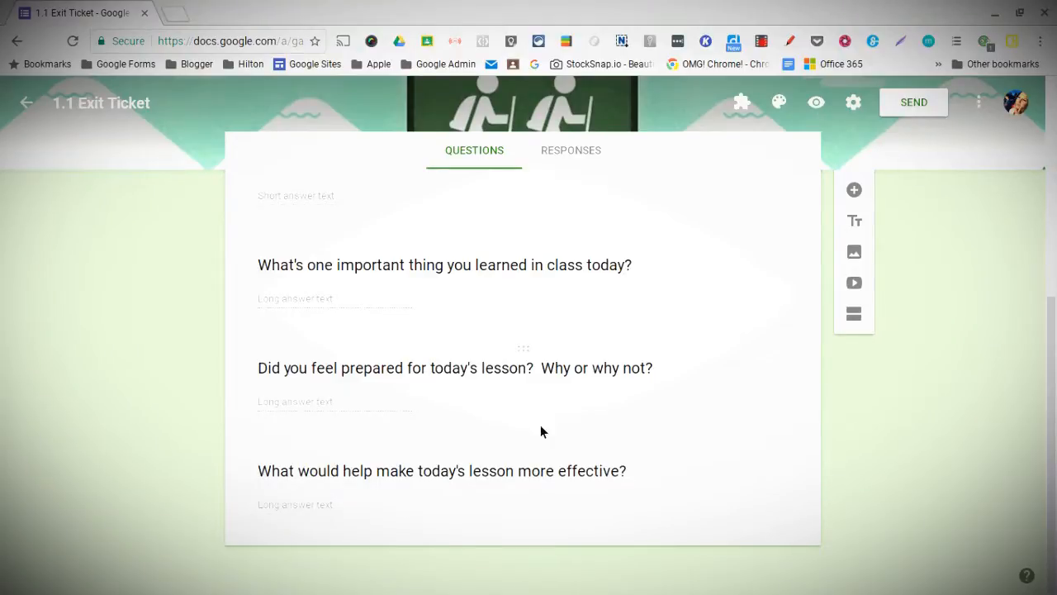
{"action": "scroll", "coordinate": [544, 427], "scroll_direction": "up", "scroll_amount": 5}
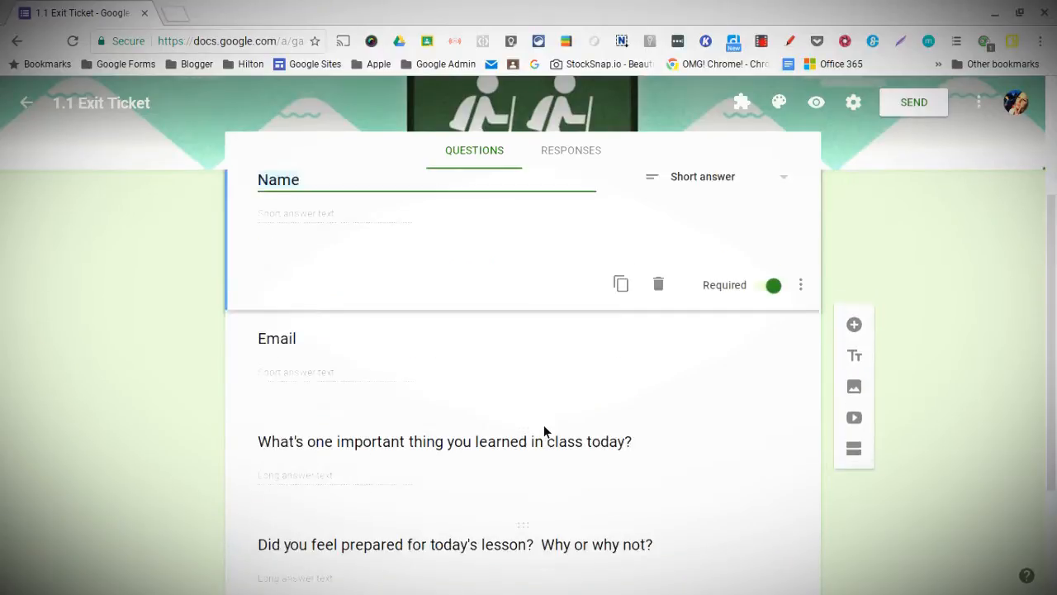
{"action": "scroll", "coordinate": [543, 425], "scroll_direction": "up", "scroll_amount": 3}
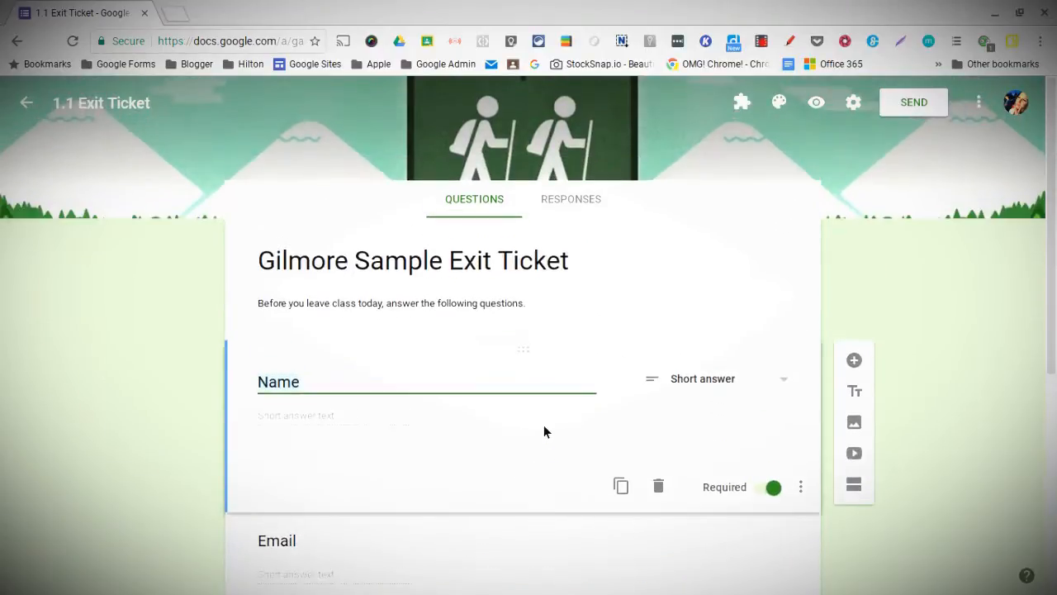
{"action": "scroll", "coordinate": [546, 414], "scroll_direction": "down", "scroll_amount": 3}
{"action": "scroll", "coordinate": [548, 409], "scroll_direction": "down", "scroll_amount": 2}
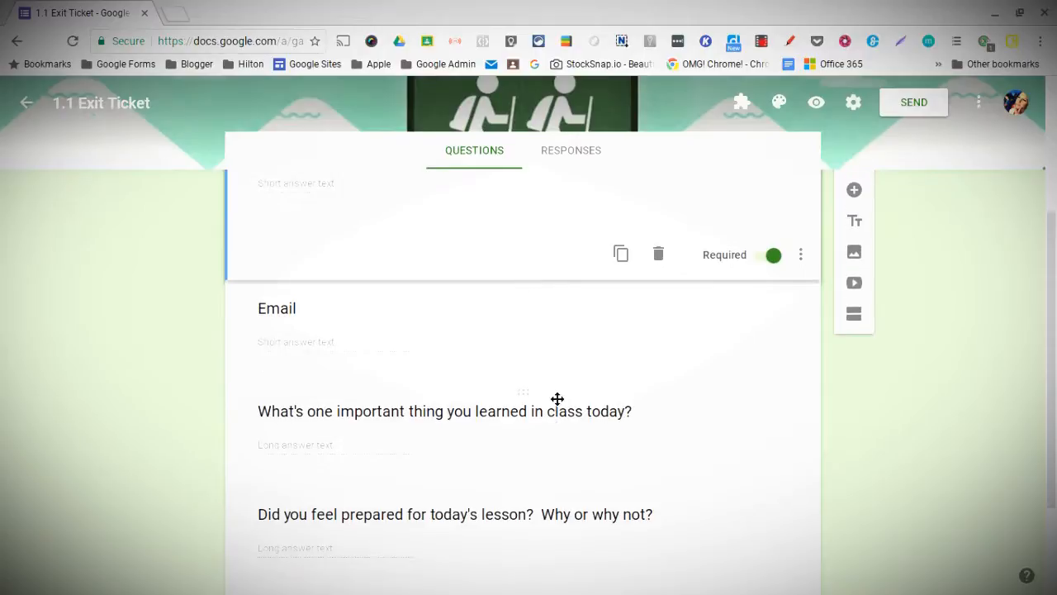
{"action": "scroll", "coordinate": [553, 392], "scroll_direction": "down", "scroll_amount": 1}
{"action": "scroll", "coordinate": [553, 389], "scroll_direction": "down", "scroll_amount": 1}
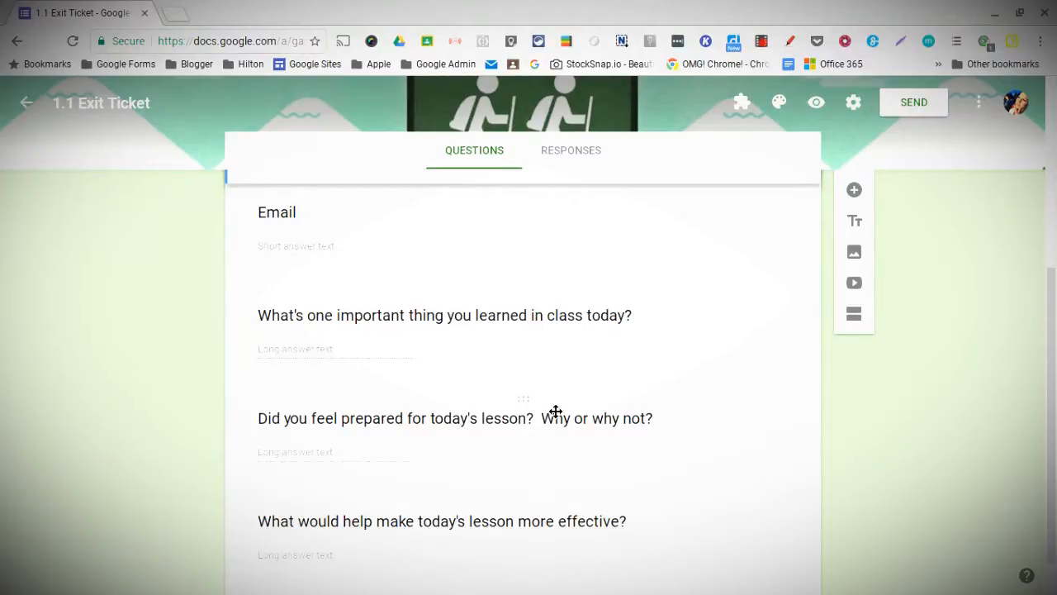
{"action": "scroll", "coordinate": [555, 410], "scroll_direction": "up", "scroll_amount": 3}
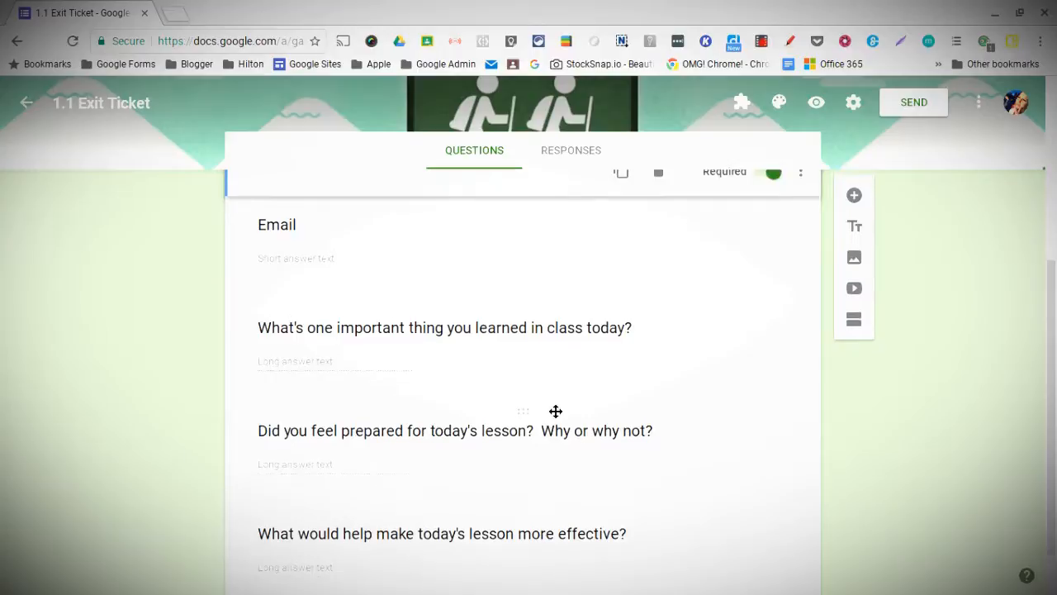
{"action": "scroll", "coordinate": [556, 401], "scroll_direction": "up", "scroll_amount": 2}
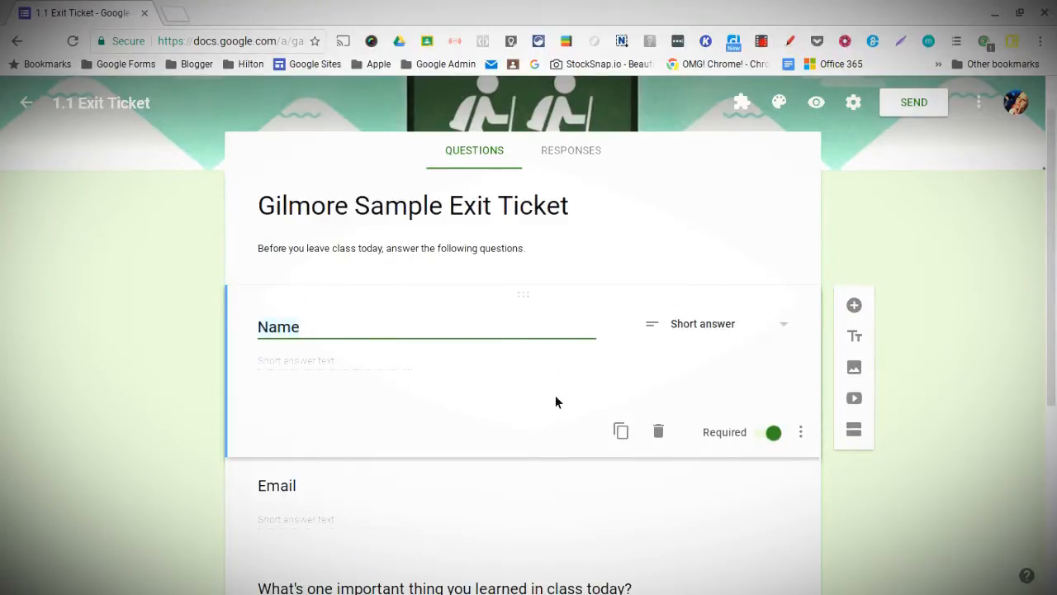
{"action": "scroll", "coordinate": [555, 401], "scroll_direction": "down", "scroll_amount": 1}
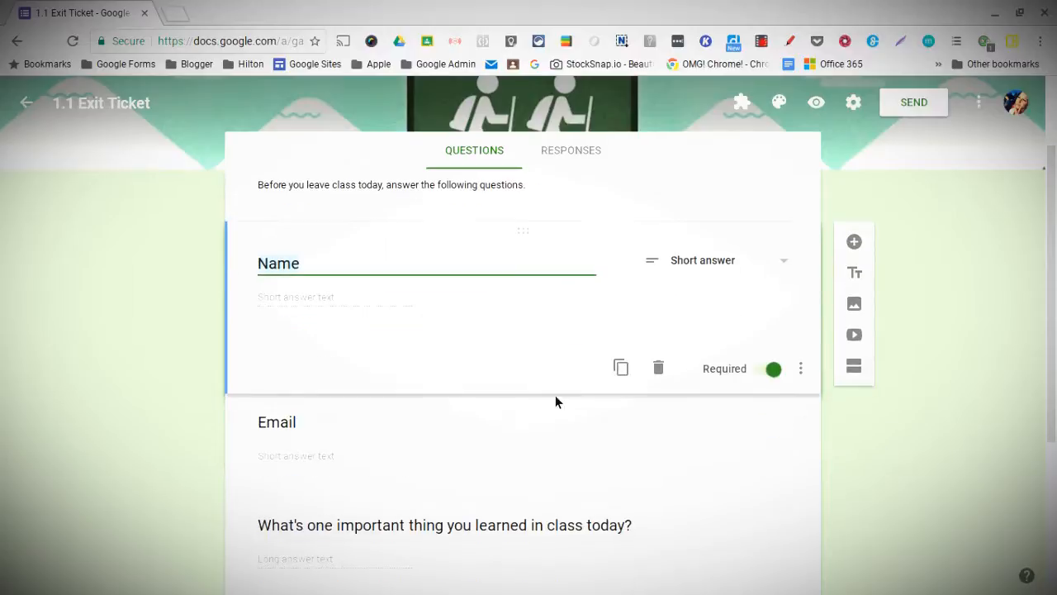
- Delete the Email question from the exit ticket form
{"action": "left_click", "coordinate": [467, 432]}
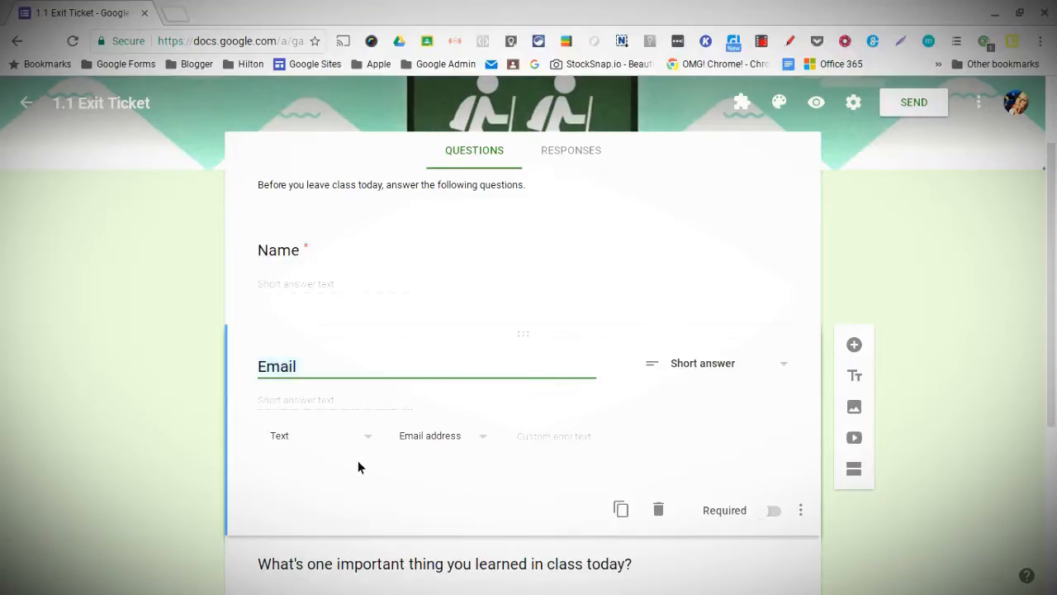
{"action": "scroll", "coordinate": [592, 402], "scroll_direction": "up", "scroll_amount": 1}
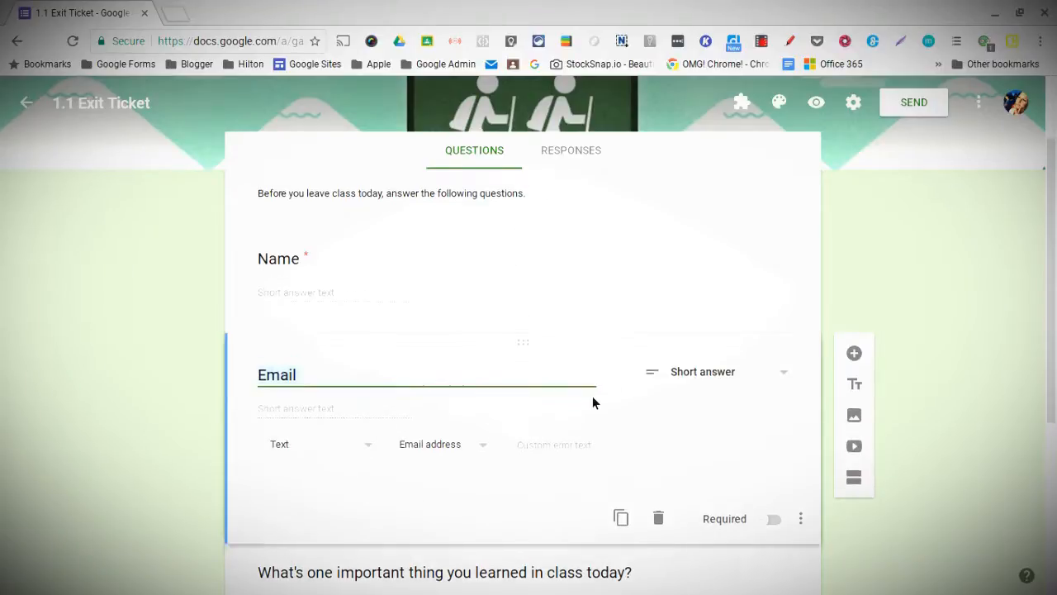
{"action": "scroll", "coordinate": [594, 403], "scroll_direction": "up", "scroll_amount": 1}
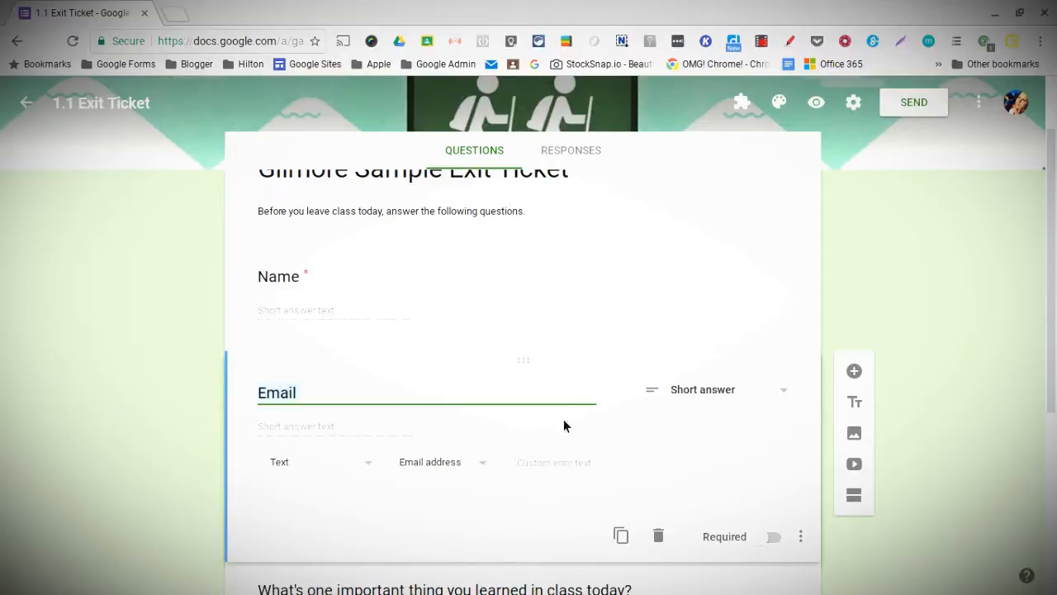
{"action": "scroll", "coordinate": [660, 512], "scroll_direction": "down", "scroll_amount": 1}
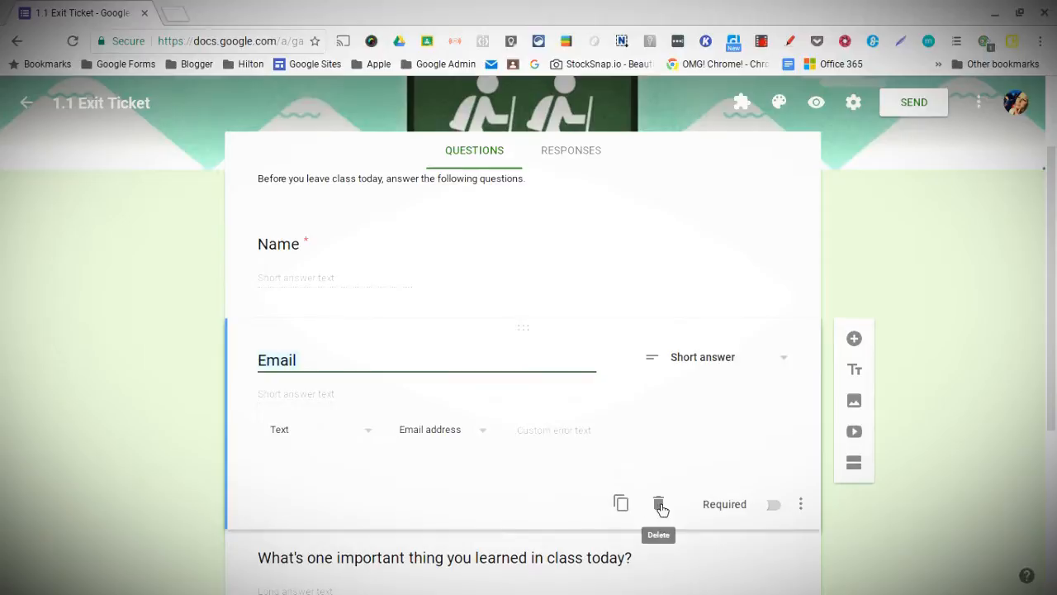
{"action": "left_click", "coordinate": [661, 519]}
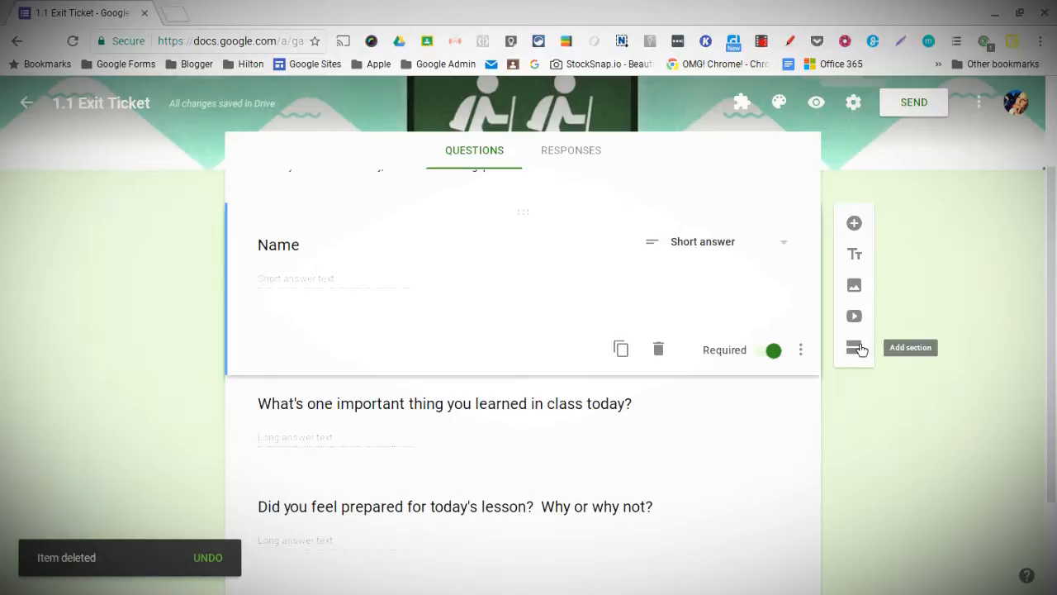
- Examine the question types available for the Name question
{"action": "left_click", "coordinate": [783, 248]}
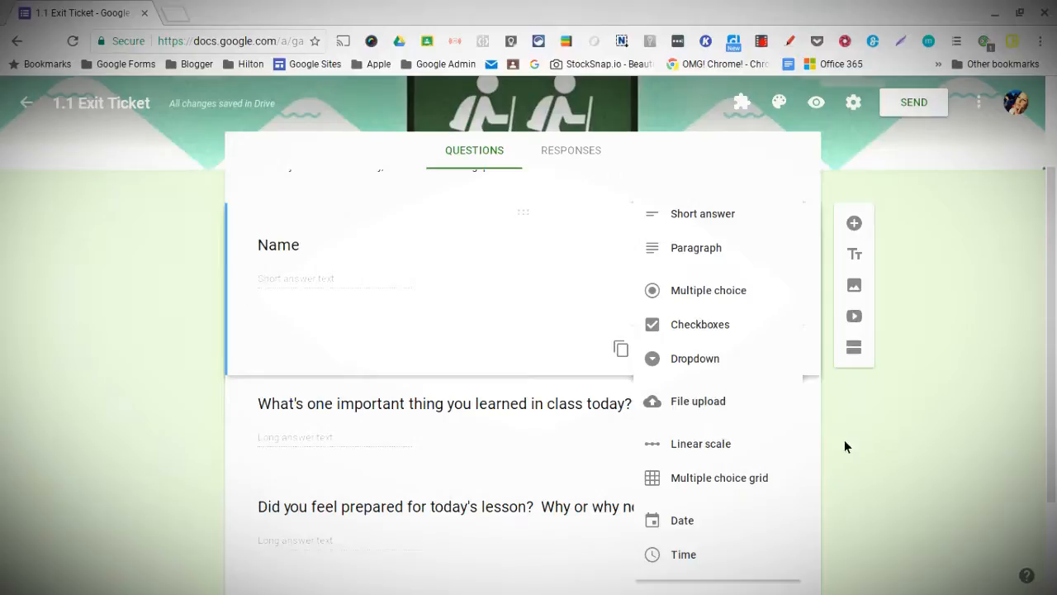
{"action": "scroll", "coordinate": [846, 438], "scroll_direction": "down", "scroll_amount": 1}
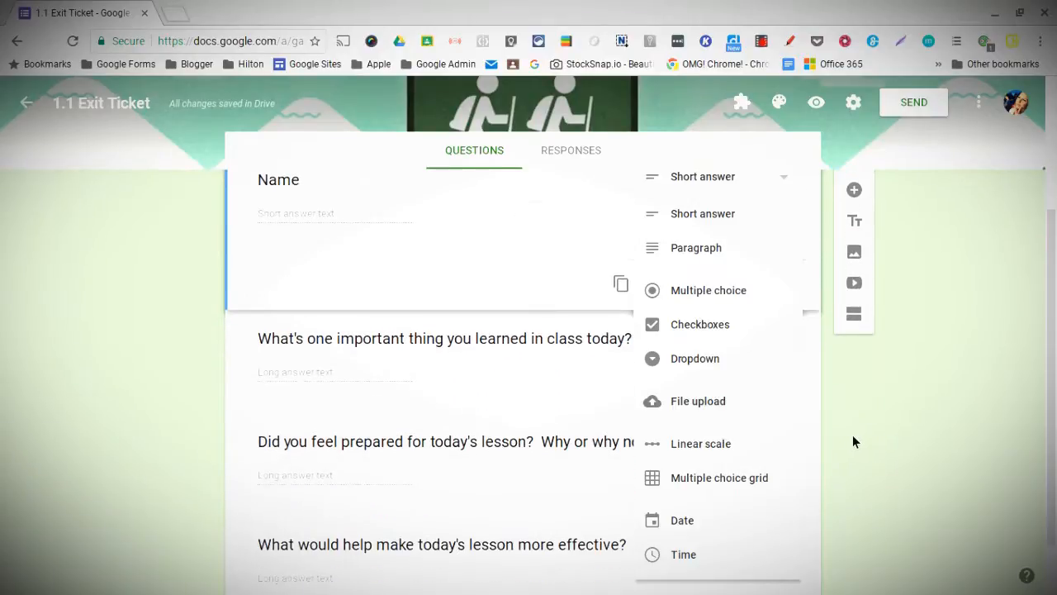
{"action": "scroll", "coordinate": [853, 436], "scroll_direction": "up", "scroll_amount": 1}
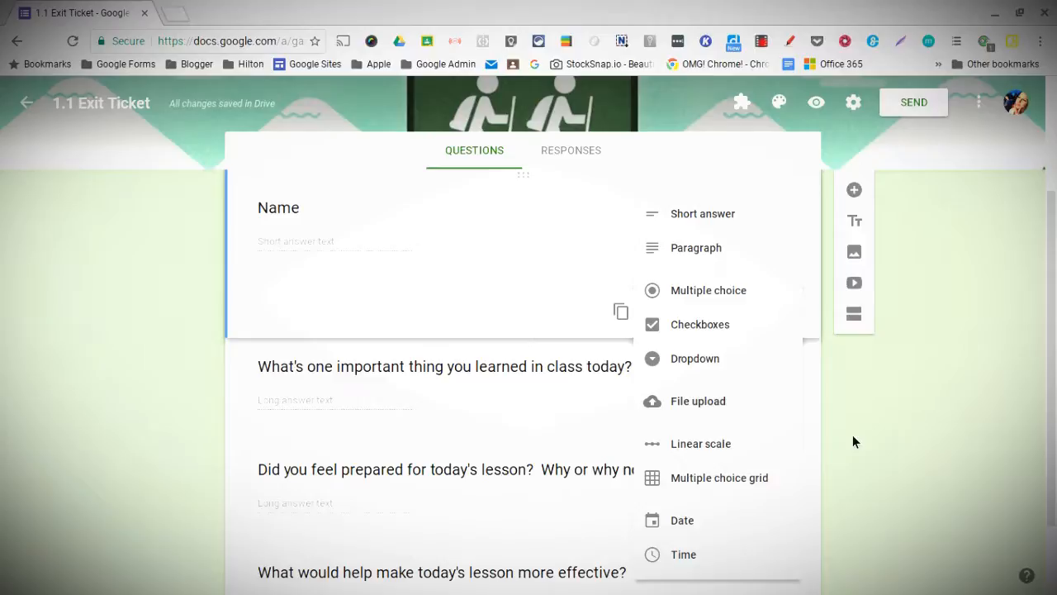
{"action": "scroll", "coordinate": [852, 434], "scroll_direction": "up", "scroll_amount": 1}
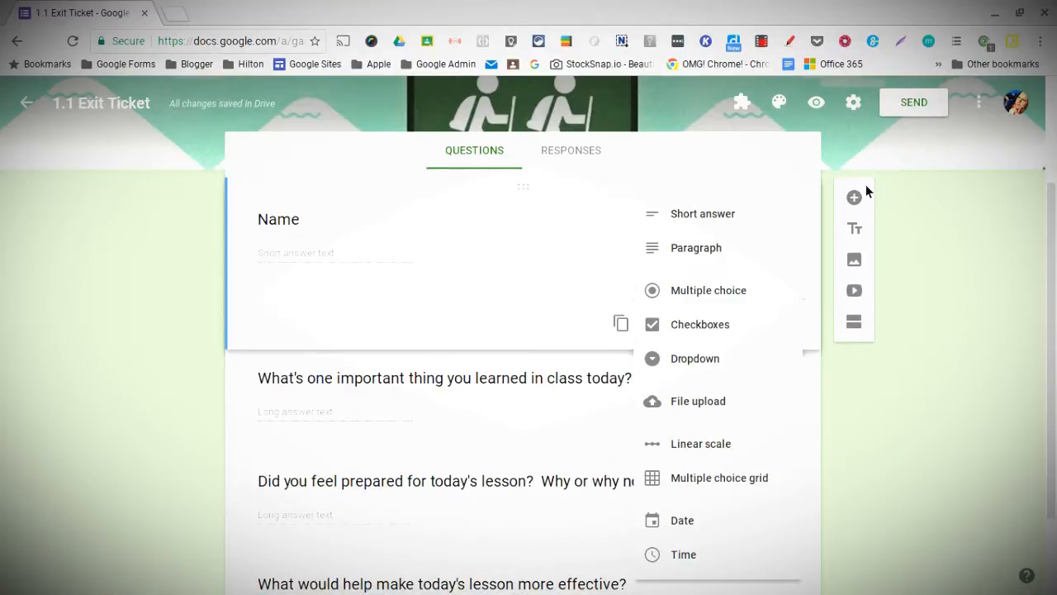
{"action": "left_click", "coordinate": [875, 424]}
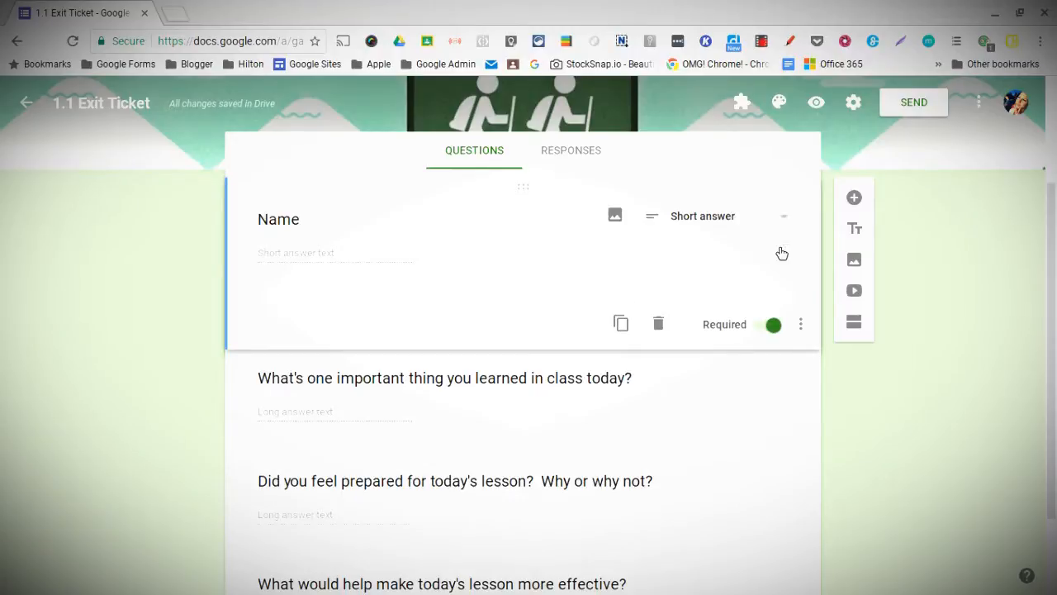
{"action": "left_click", "coordinate": [781, 233]}
{"action": "left_click", "coordinate": [918, 375]}
- Add a title-and-description block after the last question of the exit ticket and title it "Short Answer Responses"
{"action": "left_click", "coordinate": [782, 381]}
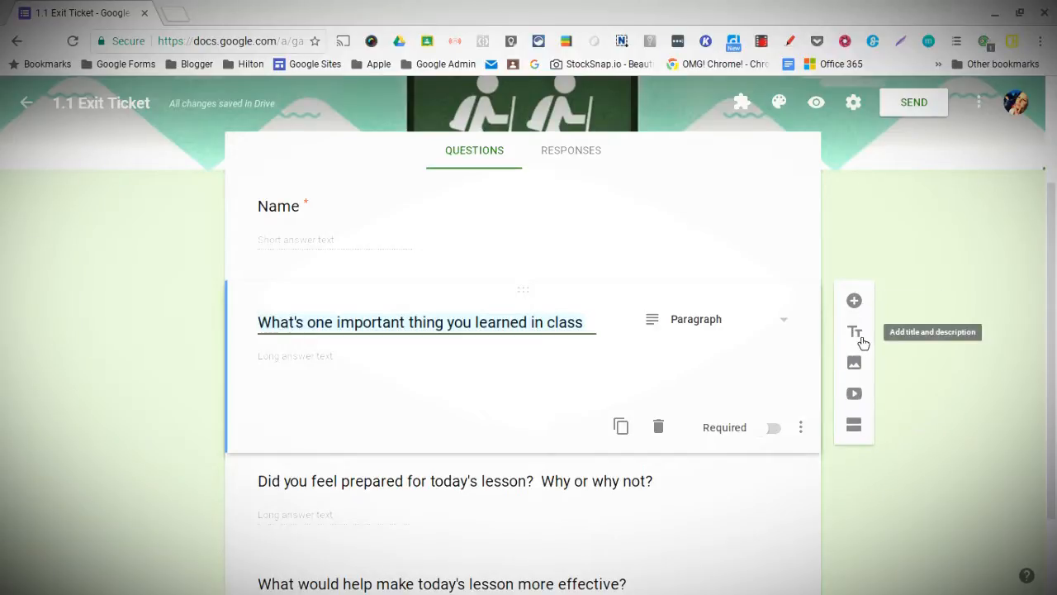
{"action": "scroll", "coordinate": [815, 396], "scroll_direction": "down", "scroll_amount": 2}
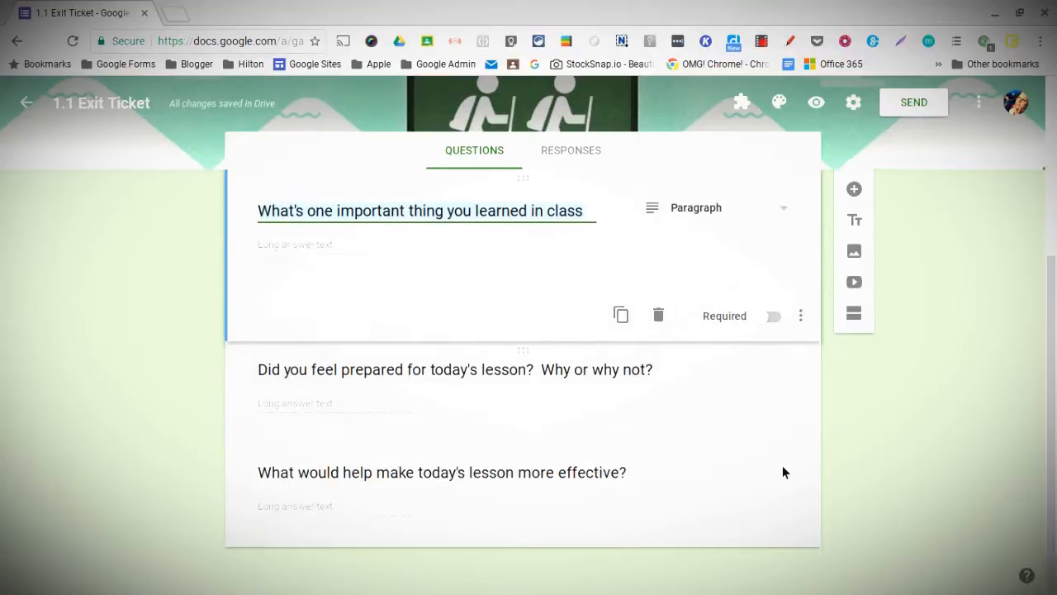
{"action": "left_click", "coordinate": [762, 508]}
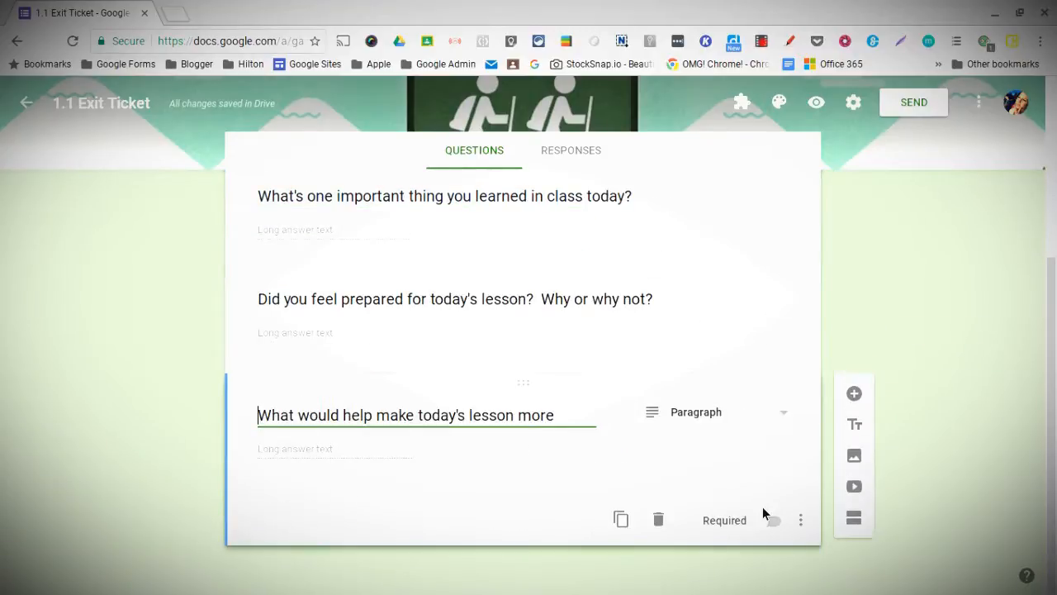
{"action": "left_click", "coordinate": [857, 426]}
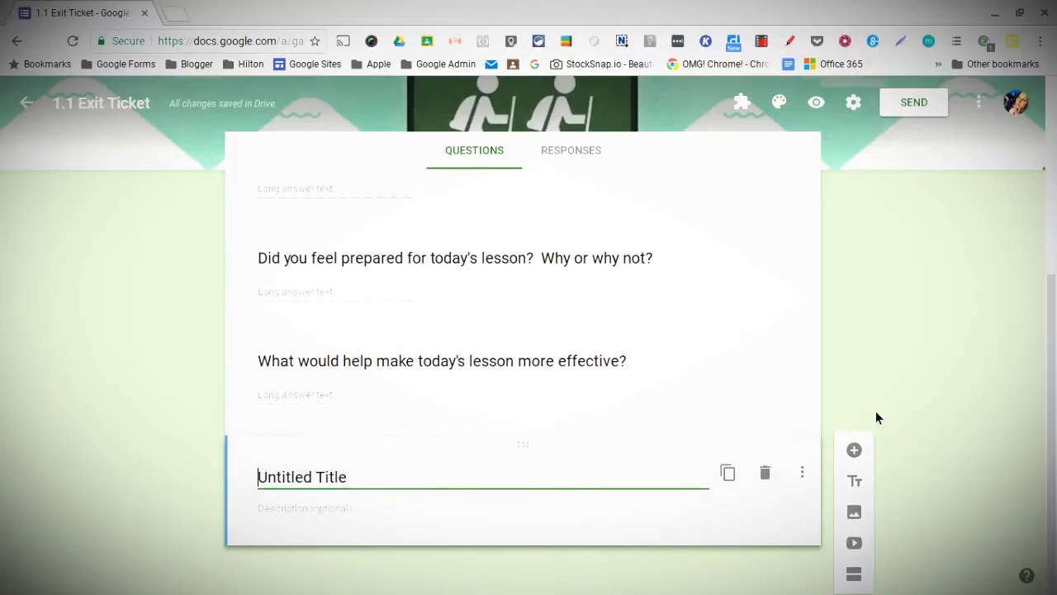
{"action": "left_click", "coordinate": [416, 487]}
{"action": "left_click_drag", "start_coordinate": [416, 487], "coordinate": [224, 464]}
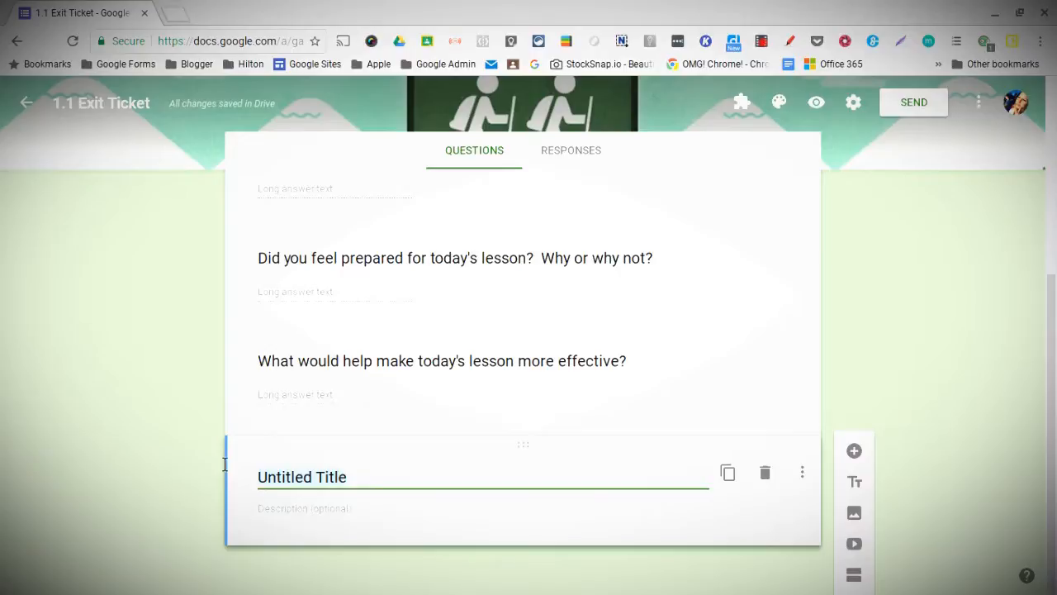
{"action": "type", "text": "Short Answer Responses"}
- Enter "Answer the following 2 point questions." as the description of the Short Answer Responses block
{"action": "left_click", "coordinate": [290, 507]}
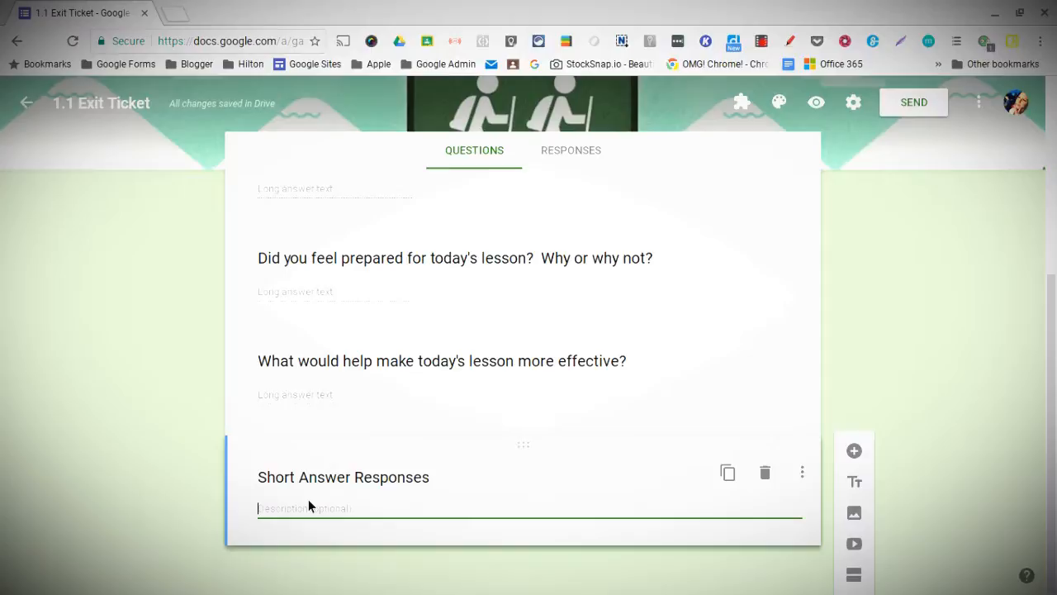
{"action": "type", "text": "Answer the following 2 point question"}
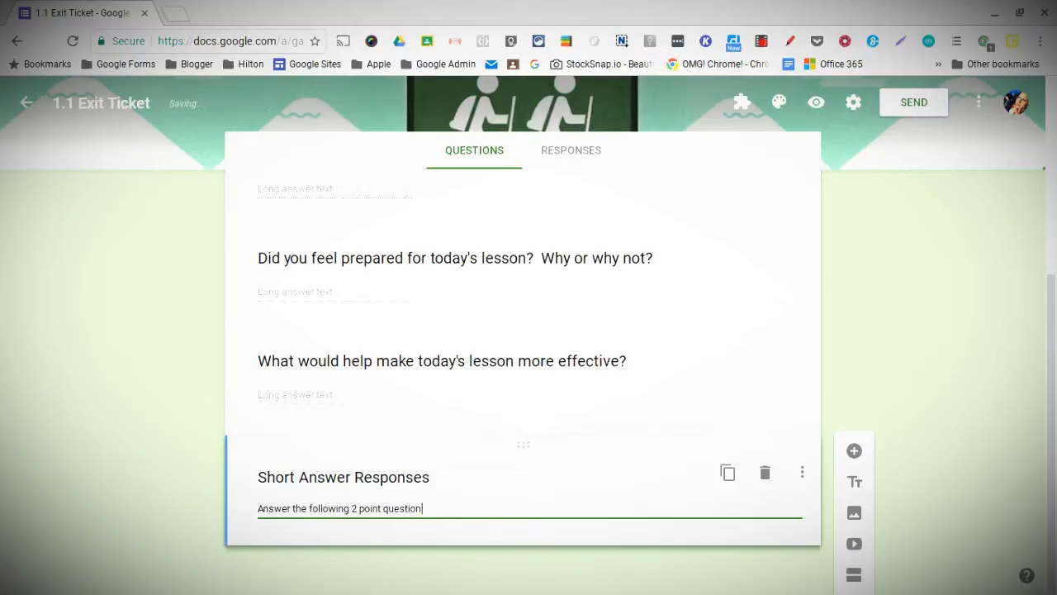
{"action": "type", "text": "s."}
- Add a new question below the Short Answer Responses block and set its type to Short answer
{"action": "left_click", "coordinate": [854, 451]}
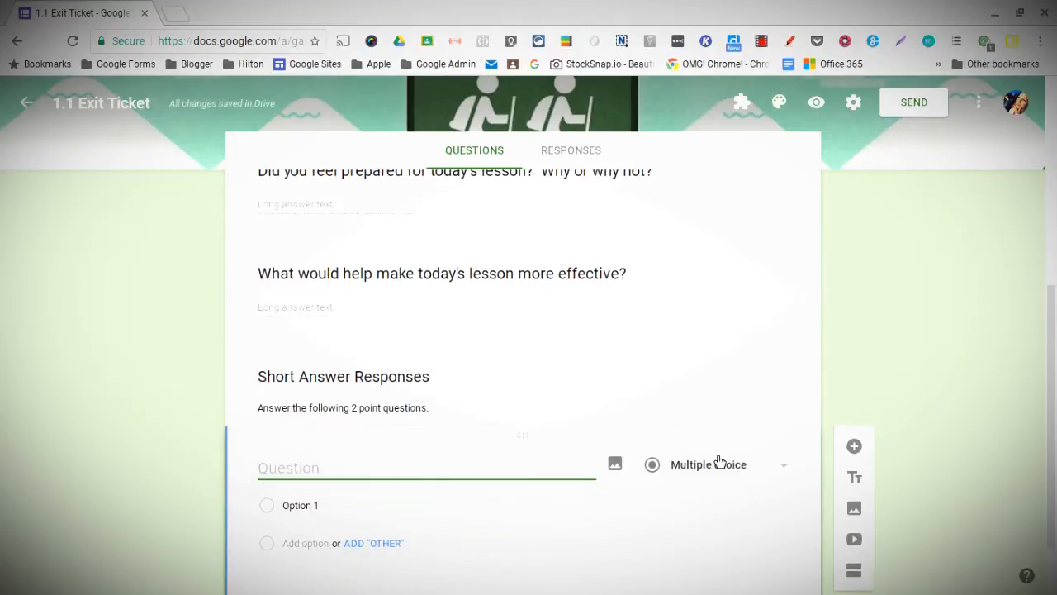
{"action": "left_click", "coordinate": [720, 461]}
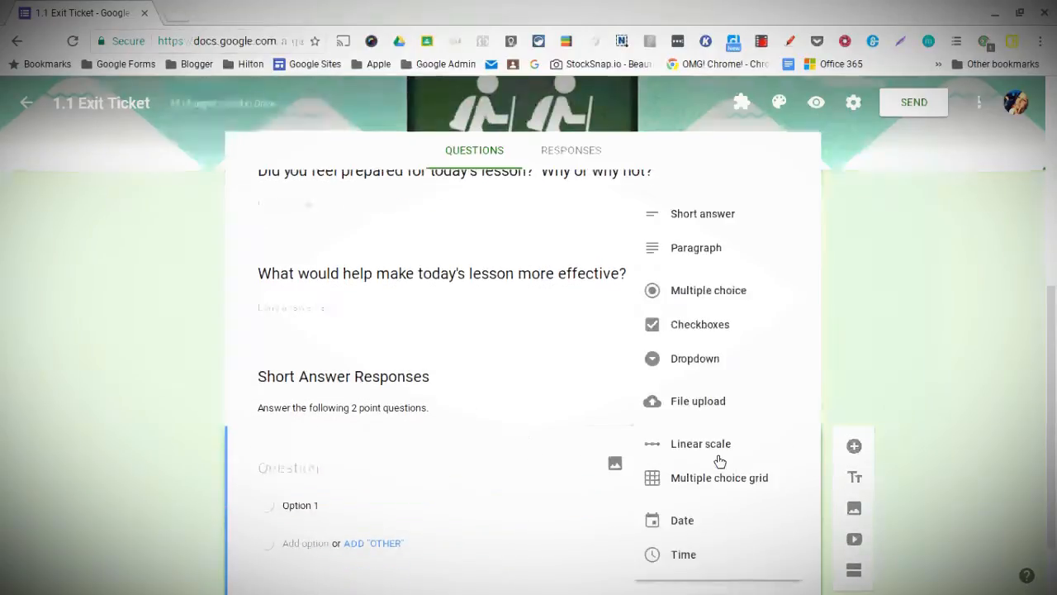
{"action": "left_click", "coordinate": [688, 212]}
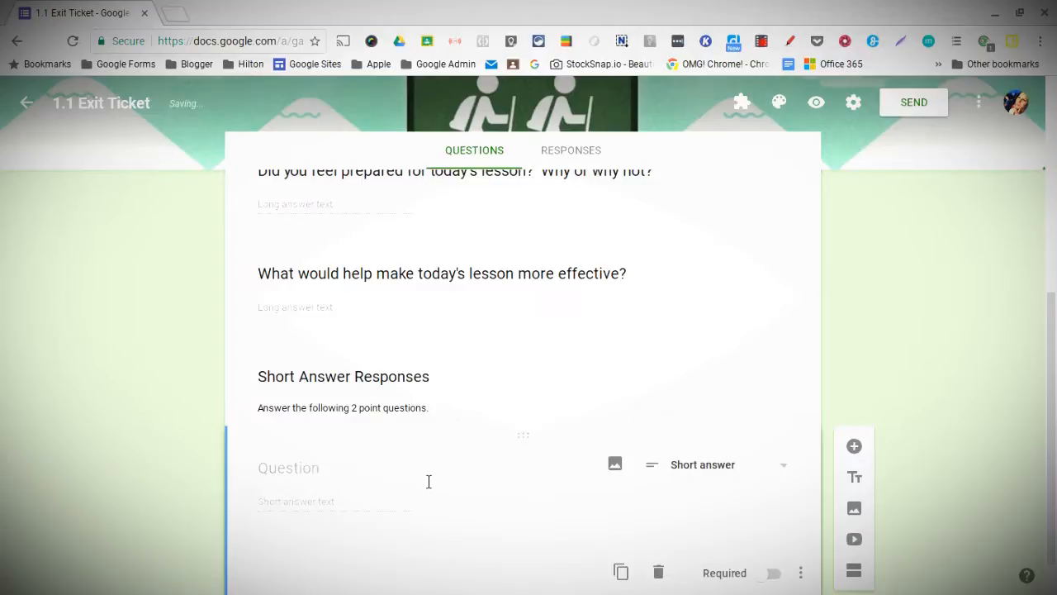
{"action": "scroll", "coordinate": [564, 446], "scroll_direction": "up", "scroll_amount": 1}
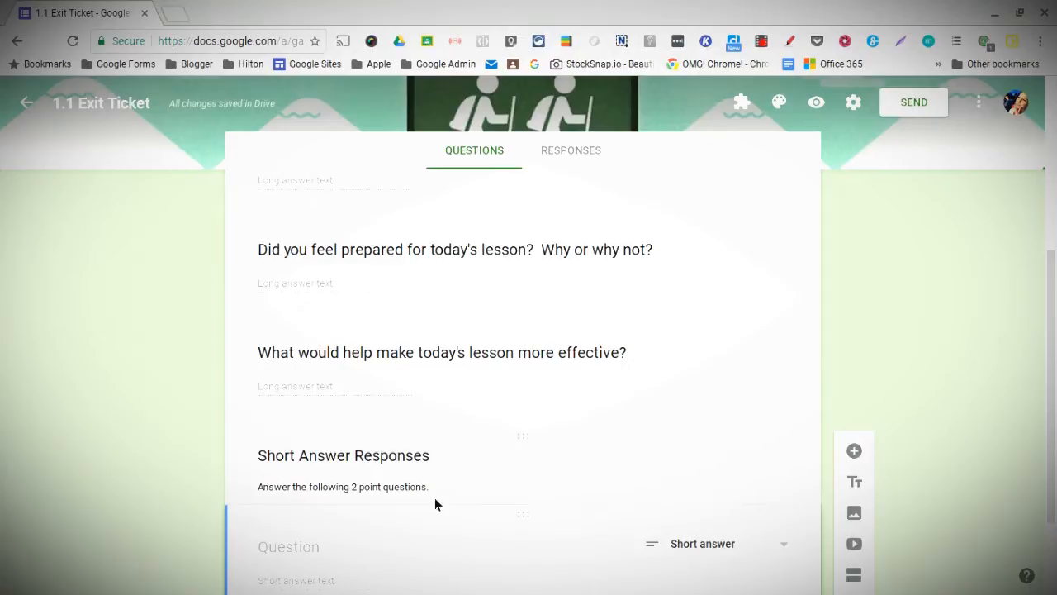
- Add a second section after the blank short answer question and check the navigation choices offered after section 1
{"action": "scroll", "coordinate": [790, 527], "scroll_direction": "down", "scroll_amount": 2}
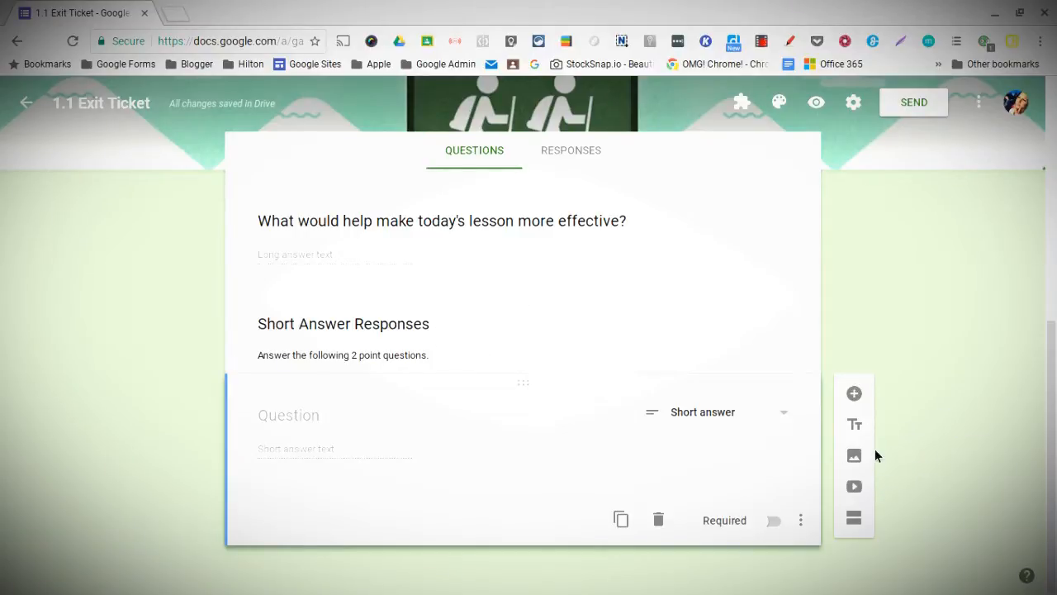
{"action": "left_click", "coordinate": [869, 527]}
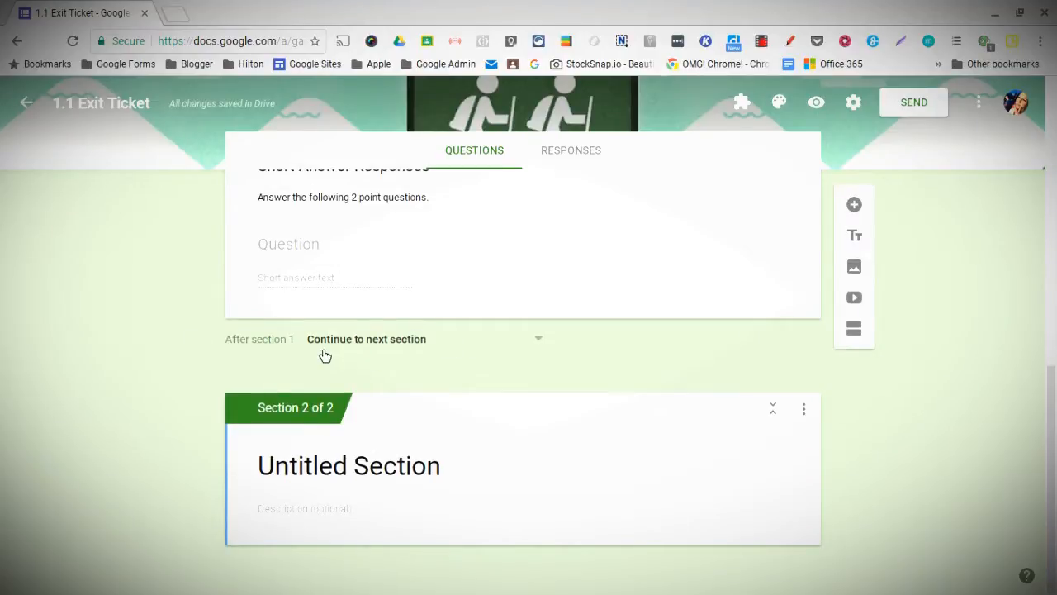
{"action": "left_click", "coordinate": [538, 340]}
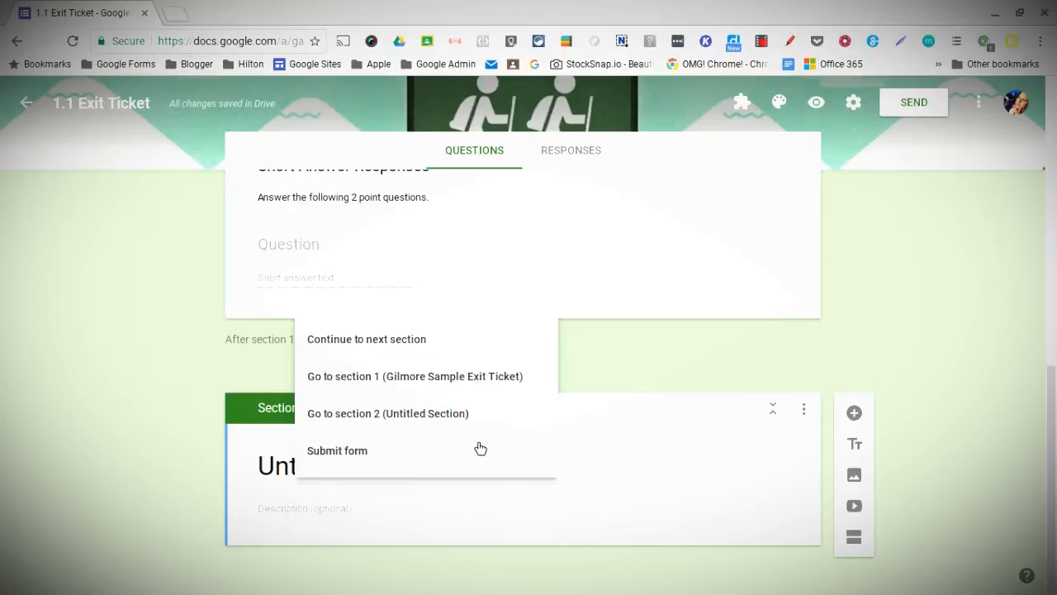
{"action": "left_click", "coordinate": [684, 359]}
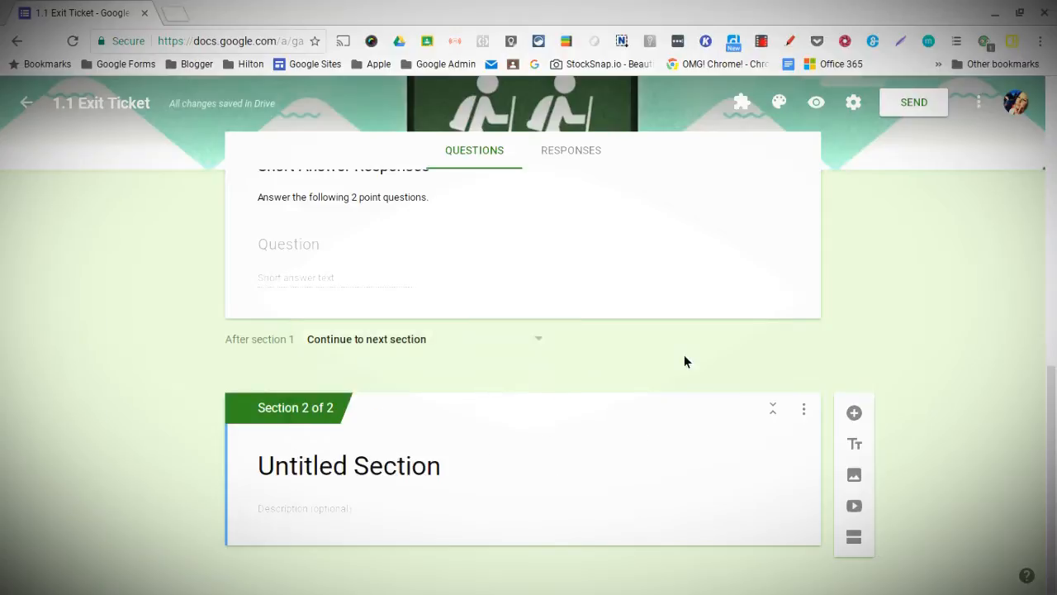
- Review the form's contents from the start of section 1 down to the untitled section 2
{"action": "scroll", "coordinate": [680, 363], "scroll_direction": "up", "scroll_amount": 5}
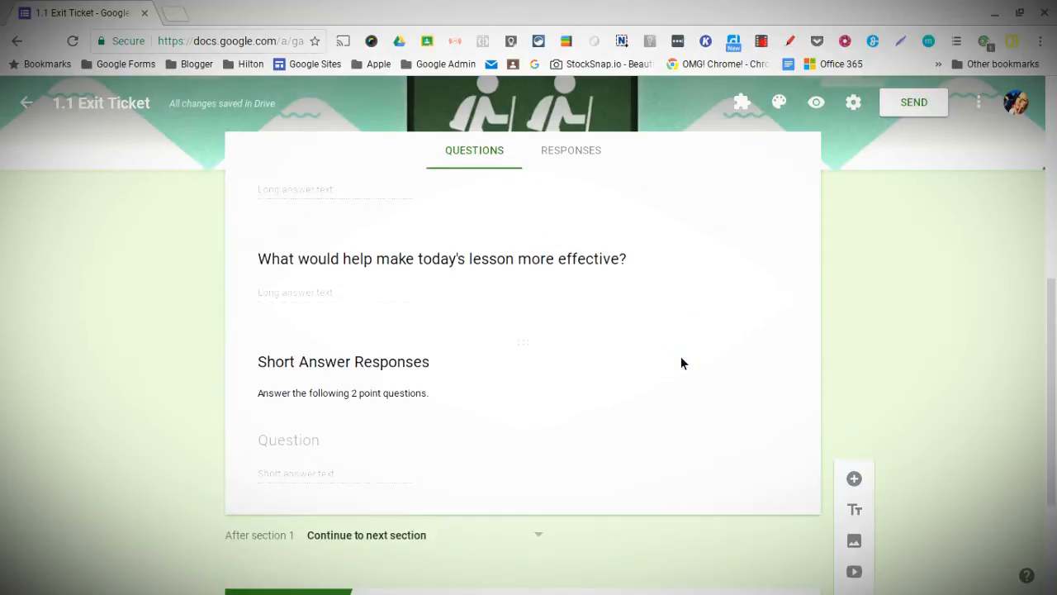
{"action": "scroll", "coordinate": [744, 377], "scroll_direction": "up", "scroll_amount": 3}
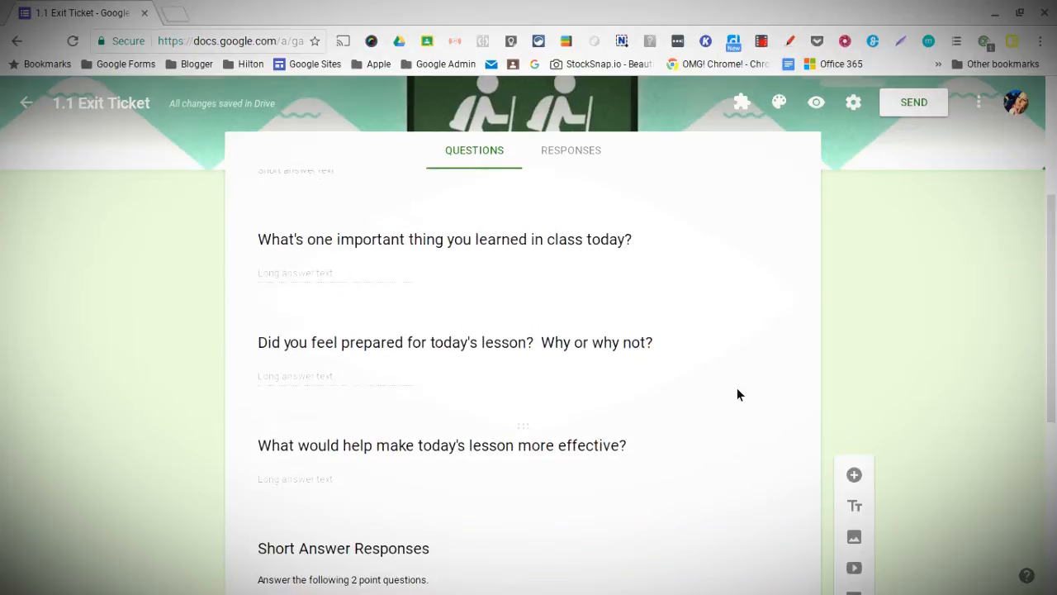
{"action": "scroll", "coordinate": [739, 404], "scroll_direction": "up", "scroll_amount": 3}
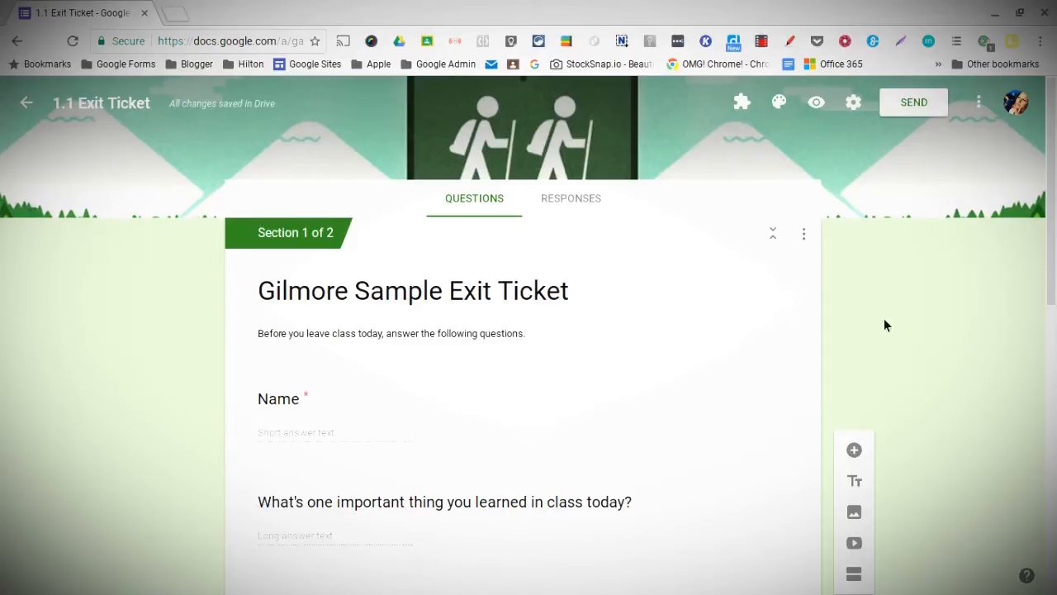
{"action": "scroll", "coordinate": [690, 394], "scroll_direction": "down", "scroll_amount": 10}
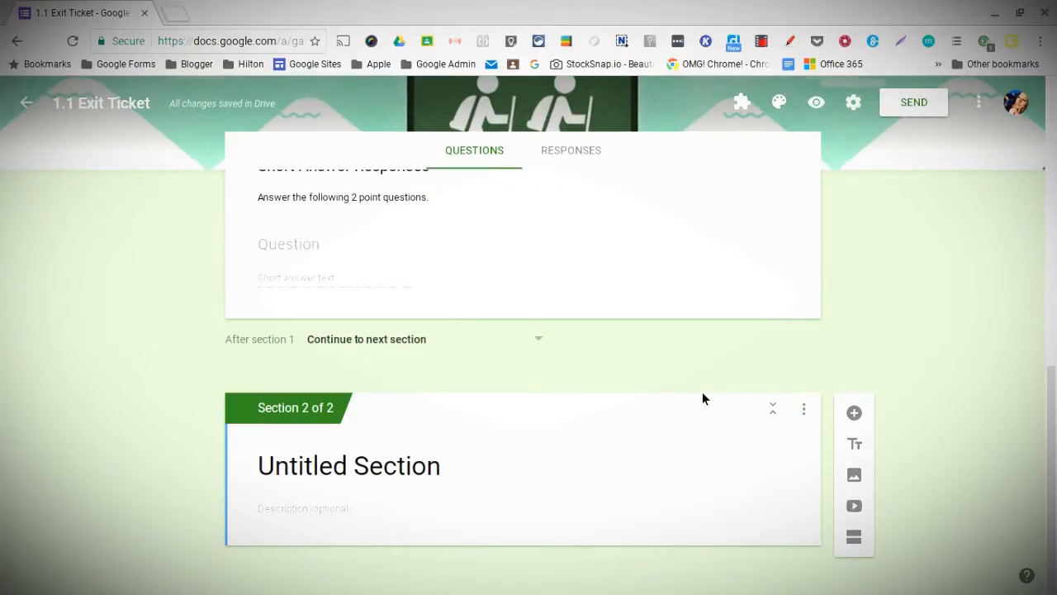
- Try reordering the Name question below the question that follows it, and move it back to the first position
{"action": "scroll", "coordinate": [706, 390], "scroll_direction": "up", "scroll_amount": 8}
{"action": "scroll", "coordinate": [721, 380], "scroll_direction": "up", "scroll_amount": 2}
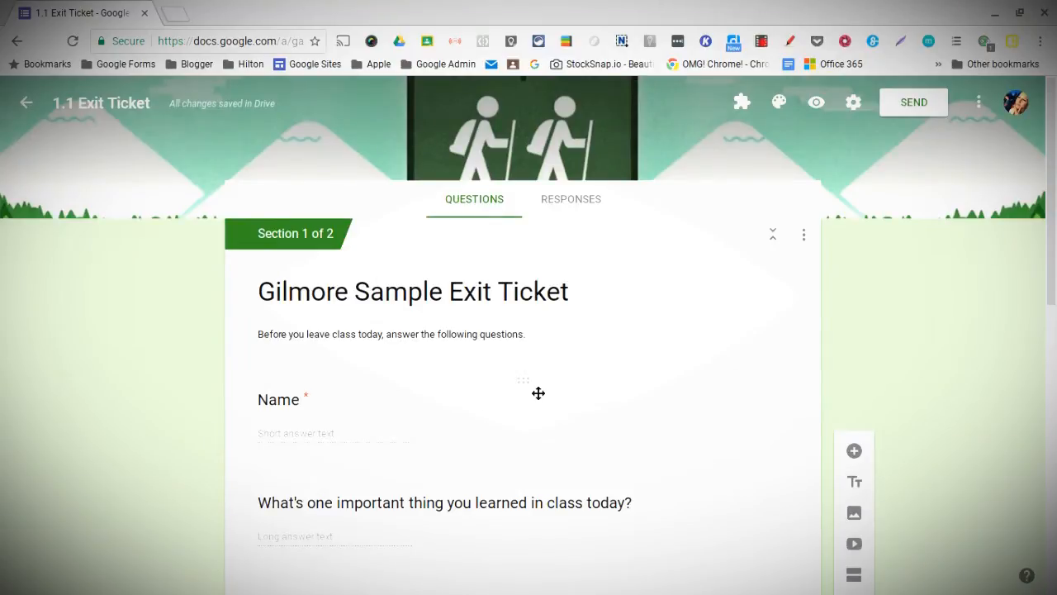
{"action": "left_click_drag", "start_coordinate": [529, 410], "coordinate": [530, 463]}
{"action": "left_click_drag", "start_coordinate": [531, 279], "coordinate": [519, 370]}
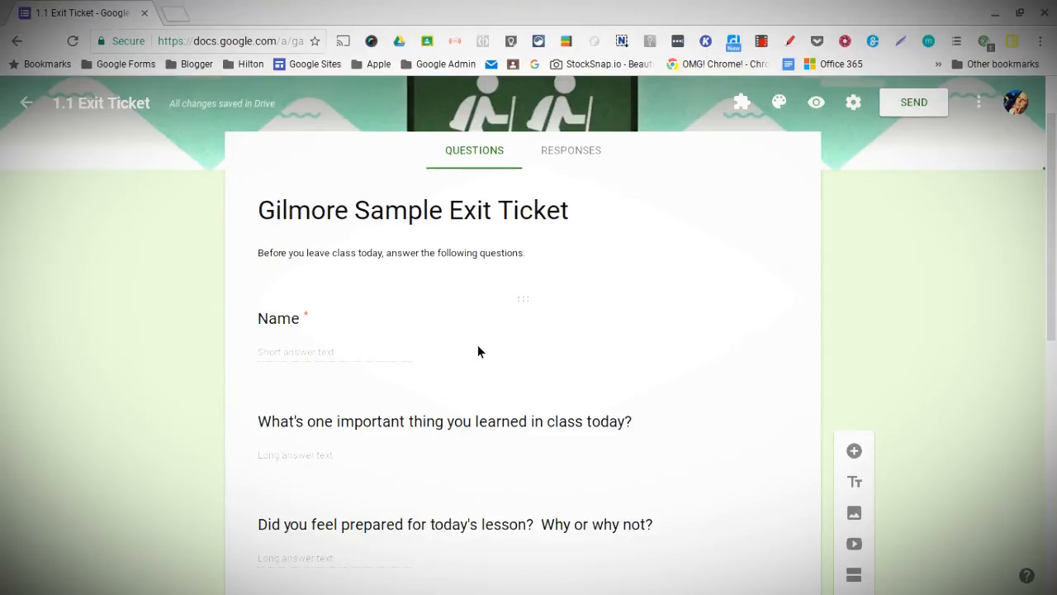
- Add data validation to the Name question, set the rule type to Text, and check the available conditions, keeping Contains
{"action": "scroll", "coordinate": [674, 426], "scroll_direction": "down", "scroll_amount": 5}
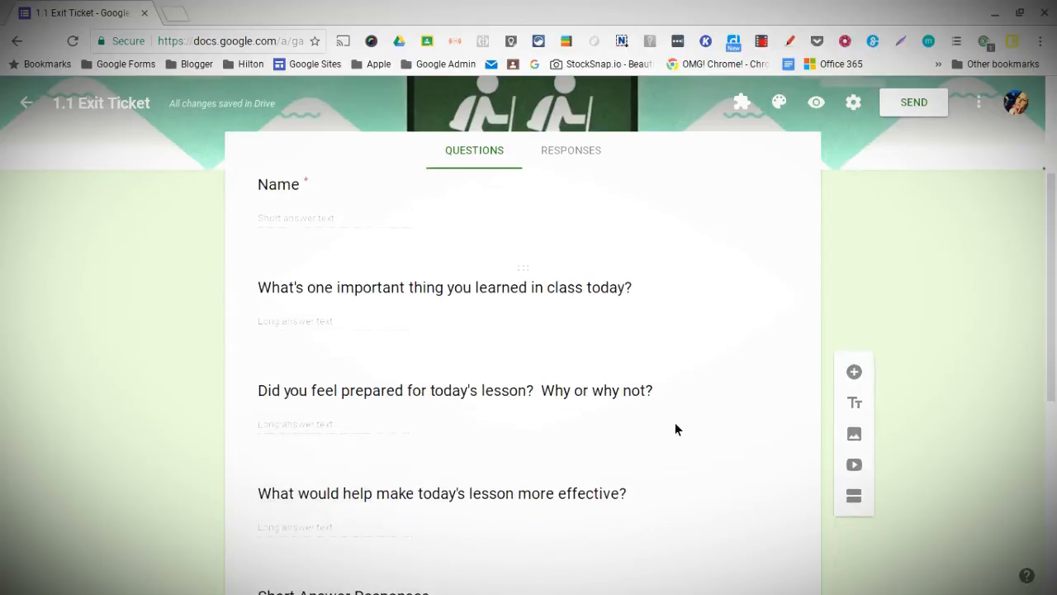
{"action": "scroll", "coordinate": [661, 371], "scroll_direction": "up", "scroll_amount": 4}
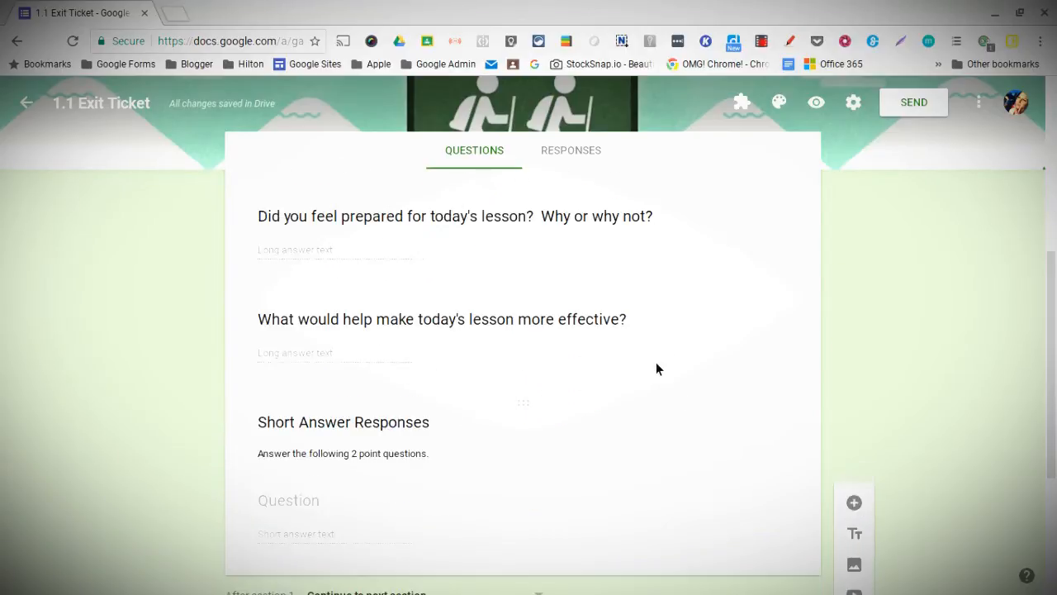
{"action": "scroll", "coordinate": [666, 354], "scroll_direction": "down", "scroll_amount": 2}
{"action": "scroll", "coordinate": [556, 332], "scroll_direction": "up", "scroll_amount": 1}
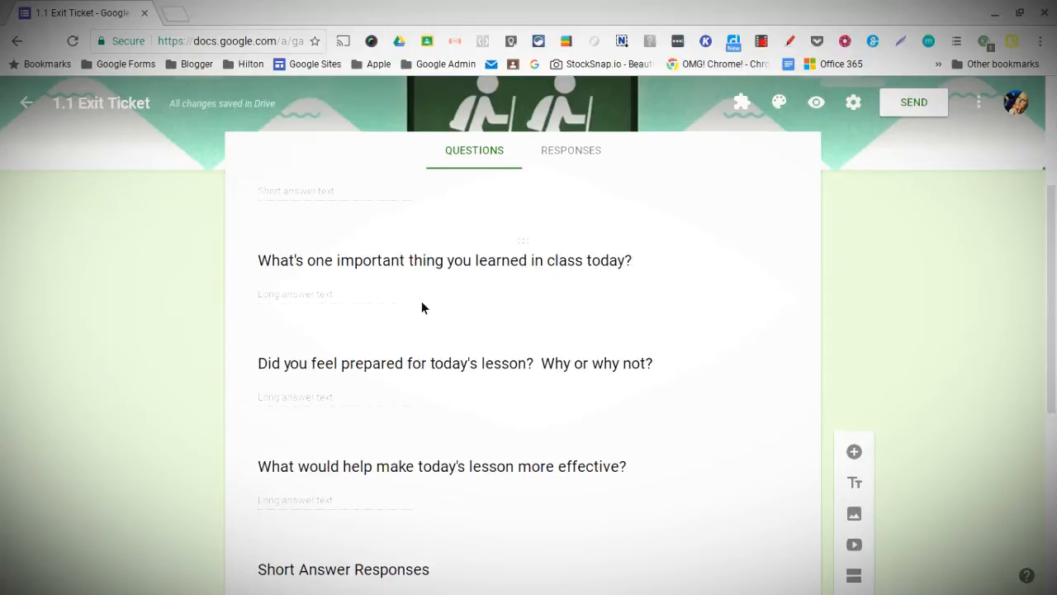
{"action": "scroll", "coordinate": [421, 301], "scroll_direction": "up", "scroll_amount": 1}
{"action": "left_click", "coordinate": [443, 228]}
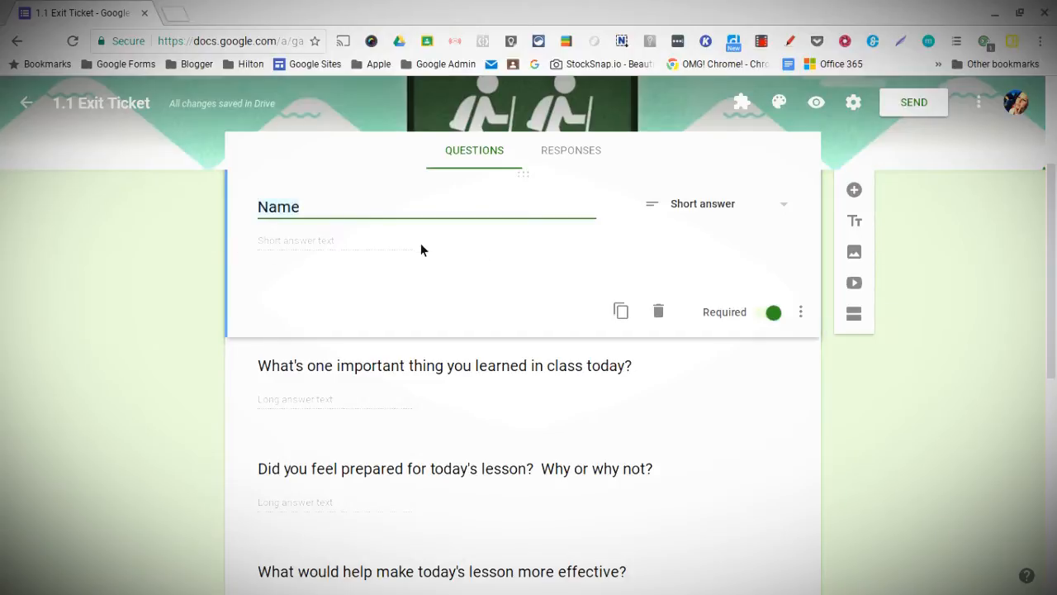
{"action": "left_click", "coordinate": [811, 316]}
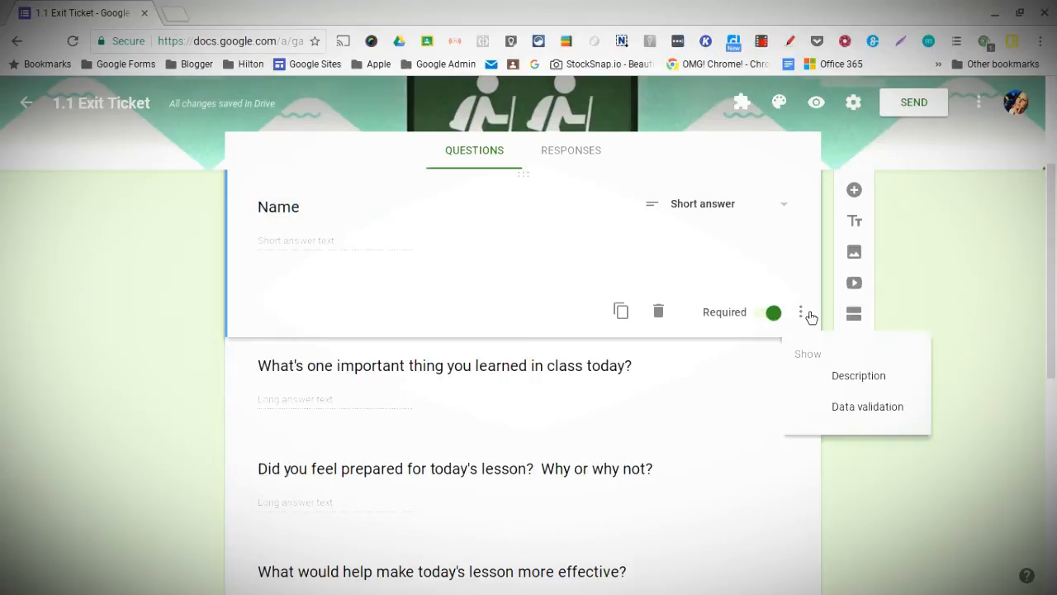
{"action": "left_click", "coordinate": [843, 416]}
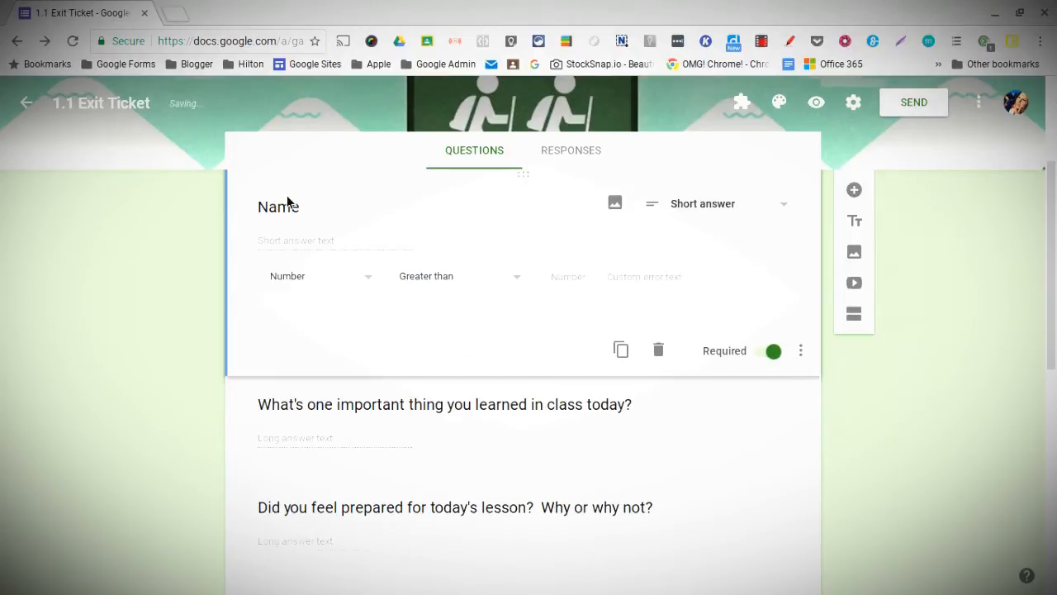
{"action": "left_click", "coordinate": [374, 281]}
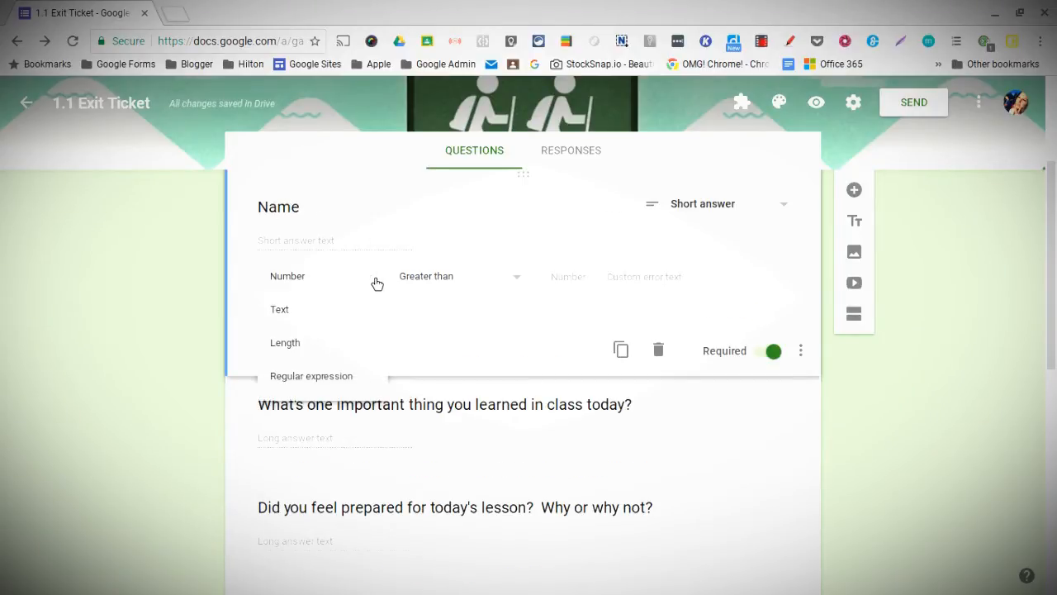
{"action": "left_click", "coordinate": [328, 312]}
{"action": "left_click", "coordinate": [486, 281]}
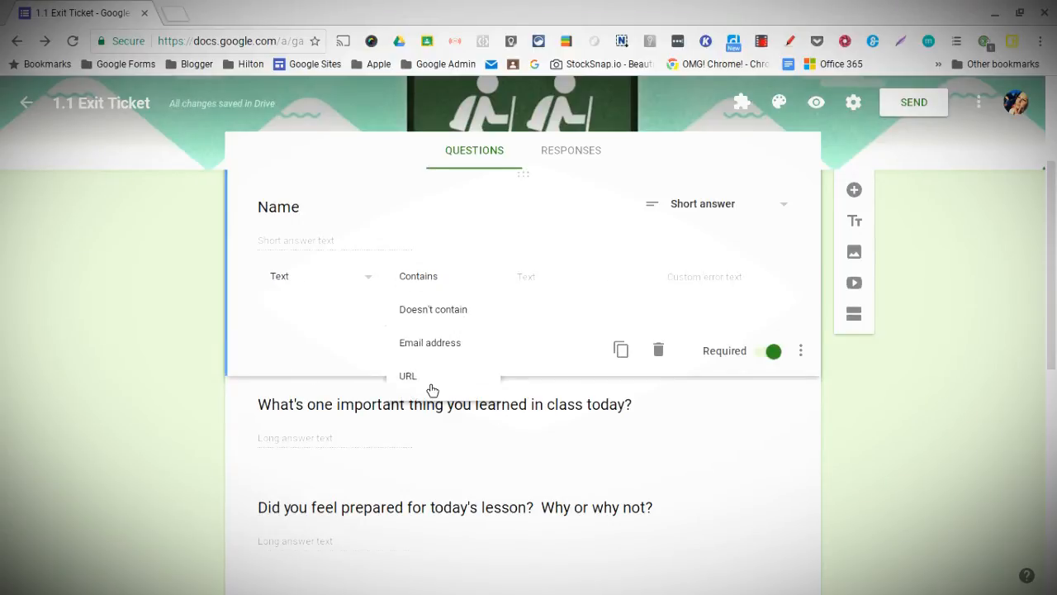
{"action": "left_click", "coordinate": [588, 284]}
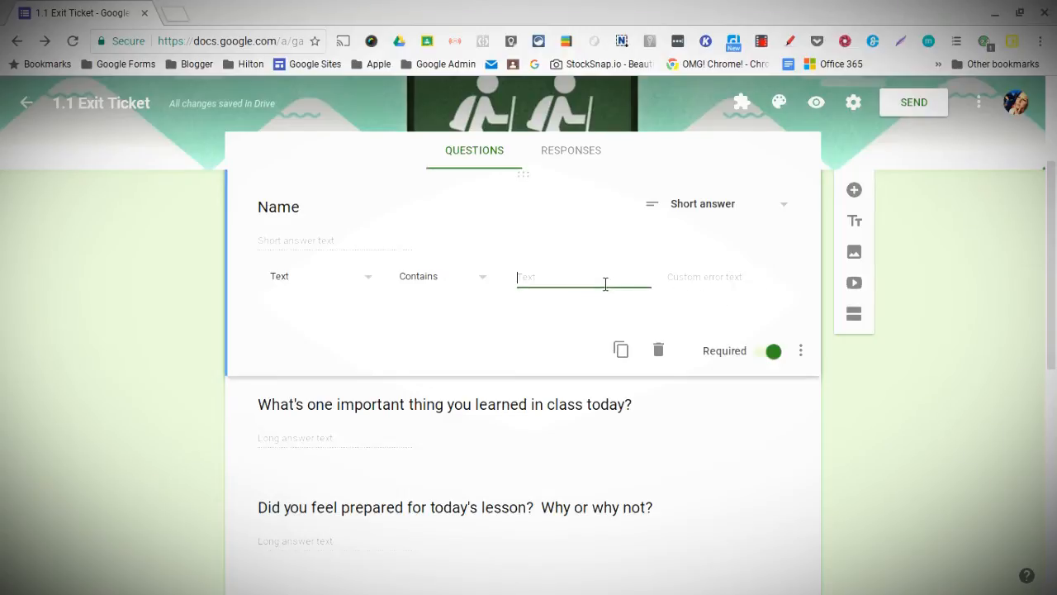
- Remove the data validation from the Name question and return to the beginning of the form
{"action": "scroll", "coordinate": [281, 285], "scroll_direction": "up", "scroll_amount": 1}
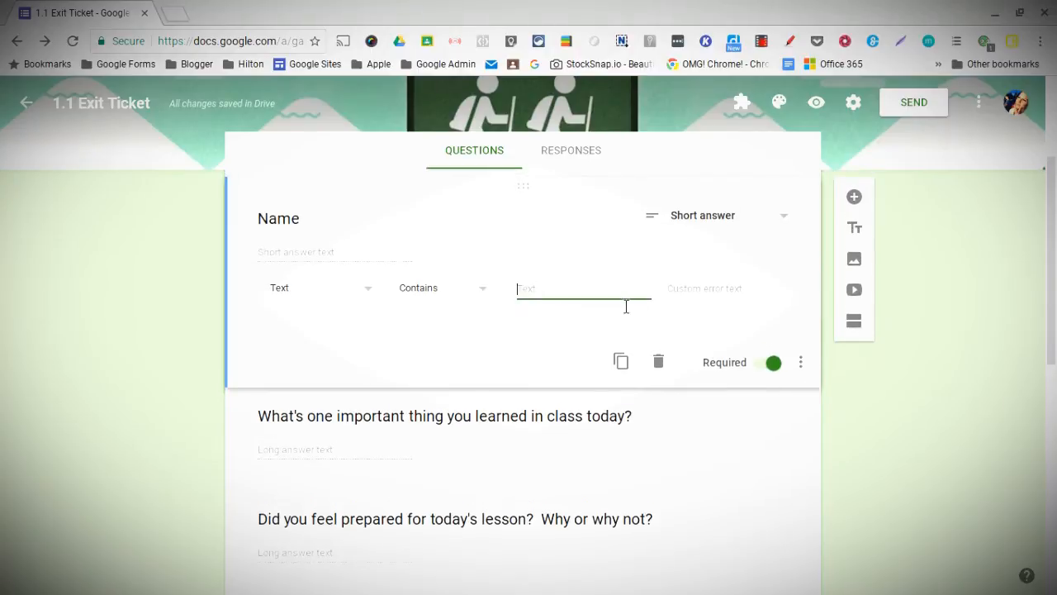
{"action": "scroll", "coordinate": [625, 307], "scroll_direction": "down", "scroll_amount": 1}
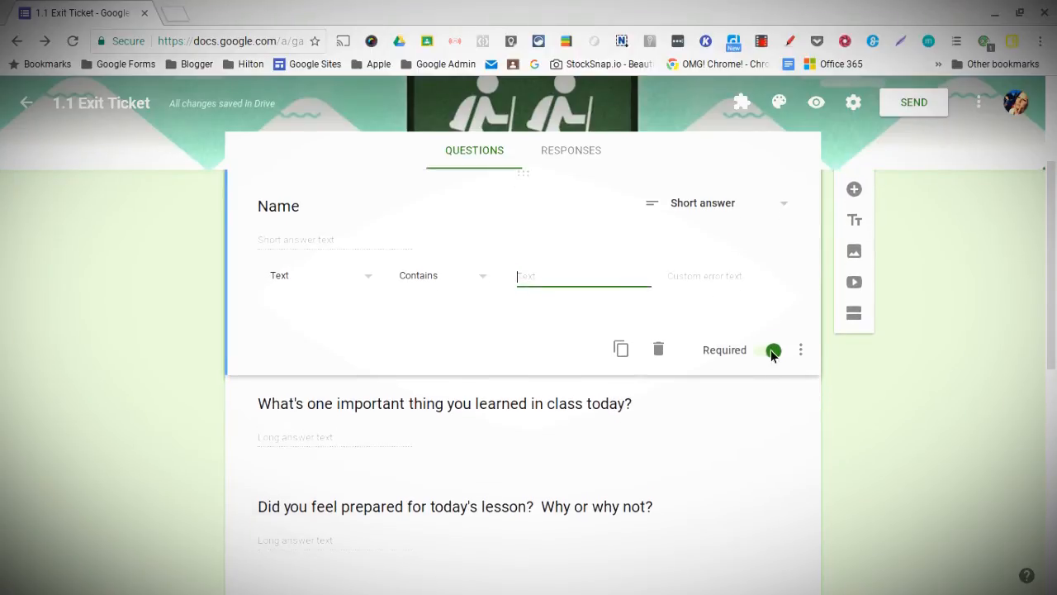
{"action": "left_click", "coordinate": [801, 351]}
{"action": "scroll", "coordinate": [847, 451], "scroll_direction": "up", "scroll_amount": 1}
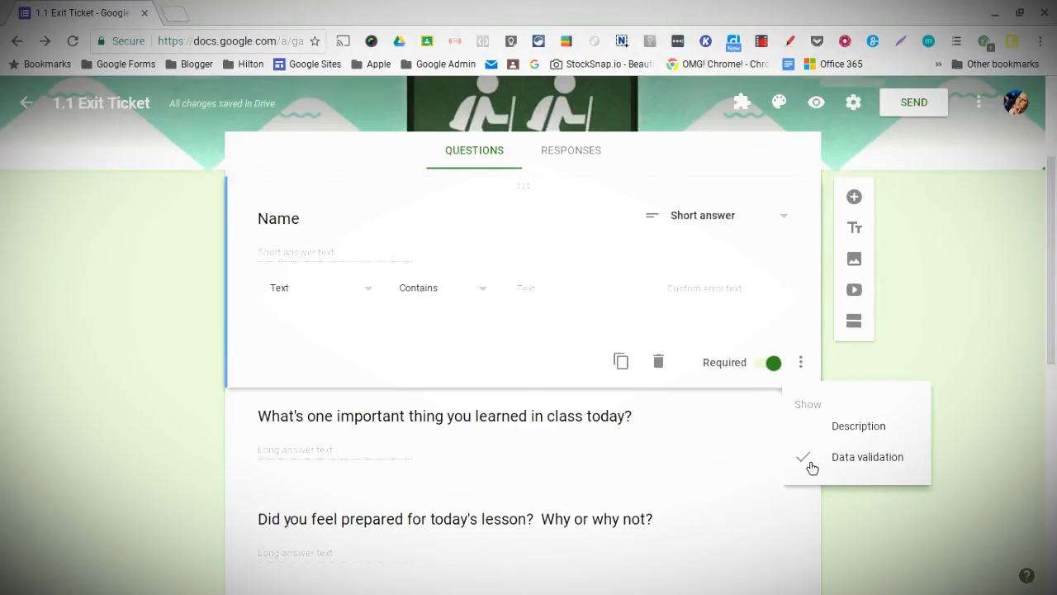
{"action": "left_click", "coordinate": [809, 461]}
{"action": "scroll", "coordinate": [758, 339], "scroll_direction": "down", "scroll_amount": 2}
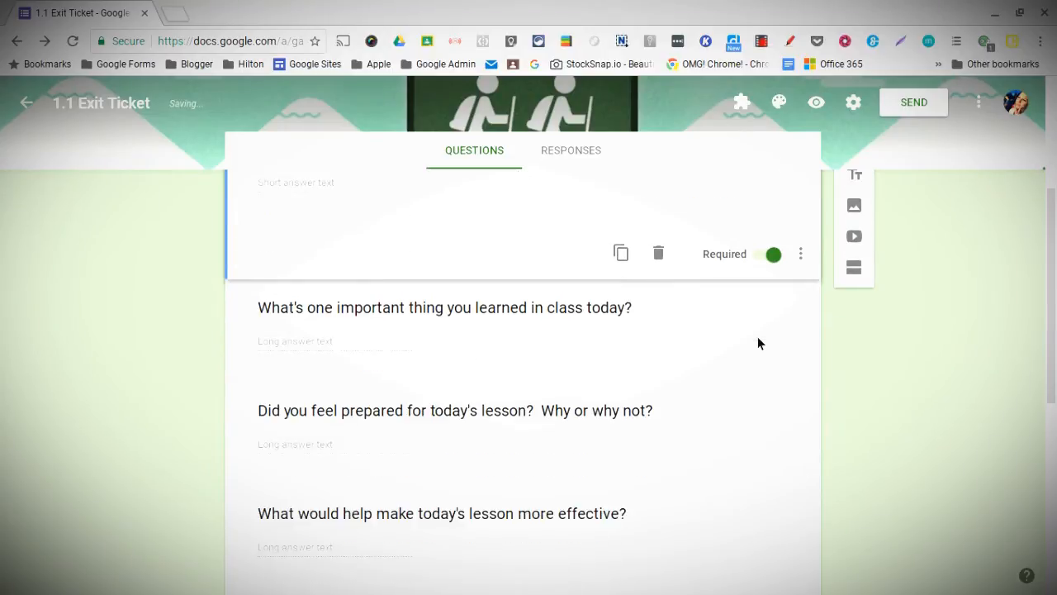
{"action": "scroll", "coordinate": [759, 339], "scroll_direction": "up", "scroll_amount": 2}
{"action": "scroll", "coordinate": [768, 329], "scroll_direction": "up", "scroll_amount": 3}
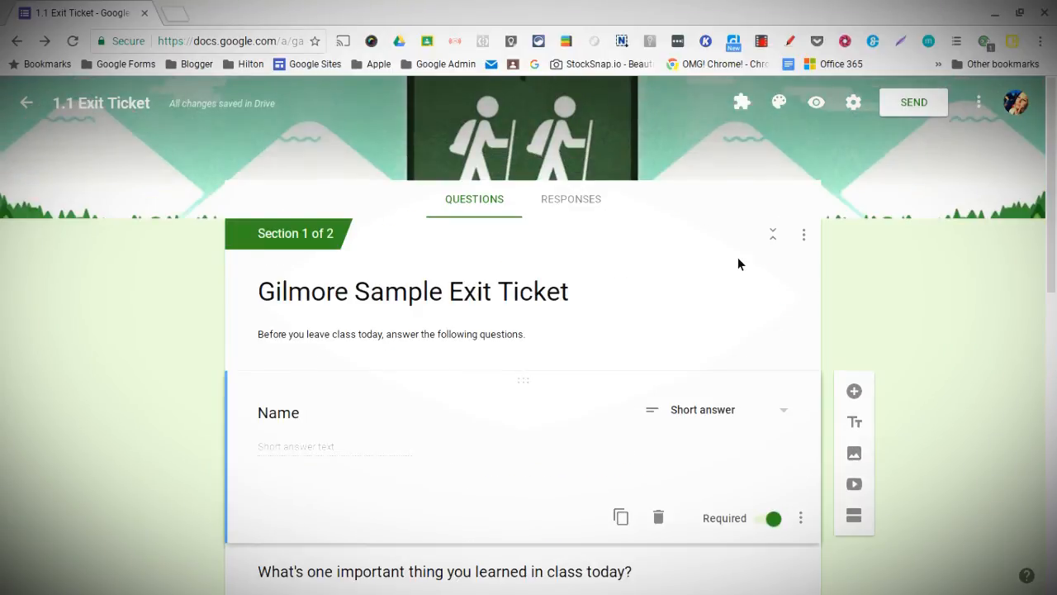